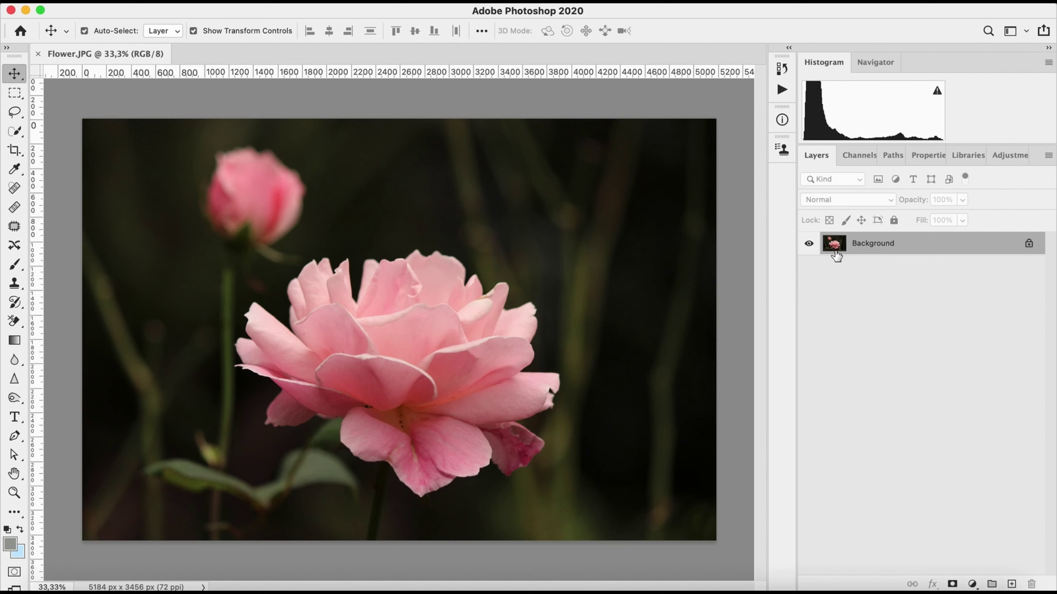
# Step: Duplicate the Background layer as Background copy and select the large flower on it with Select Subject
pyautogui.rightClick(854, 245)
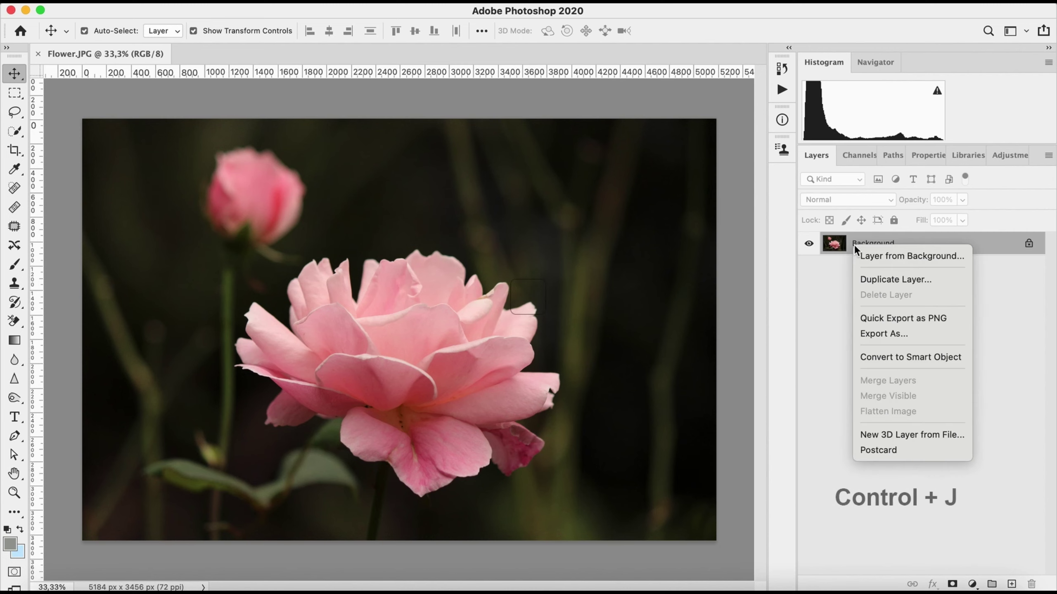
pyautogui.click(942, 281)
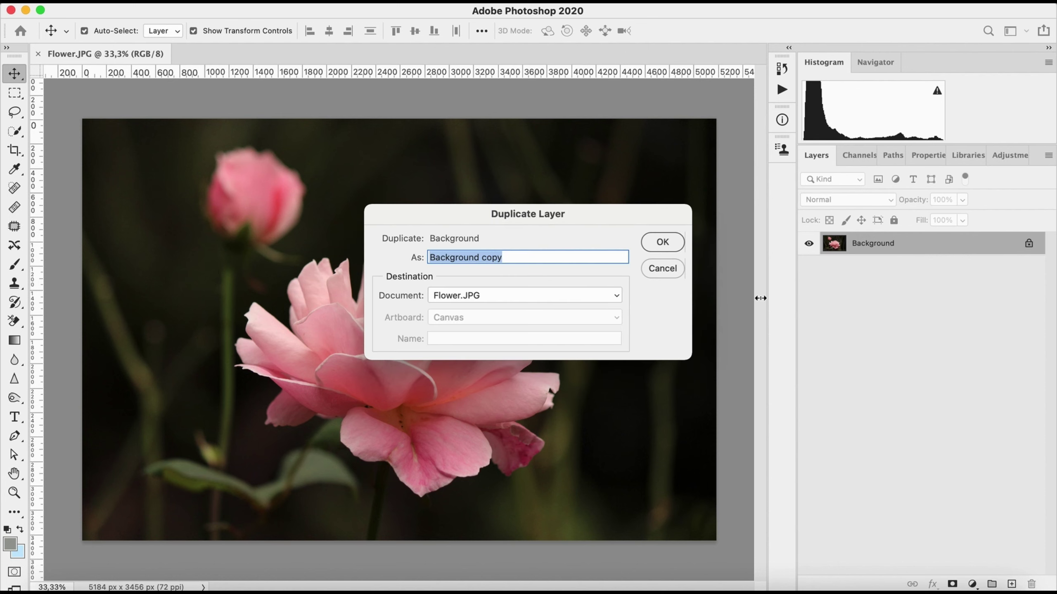
pyautogui.press('Return')
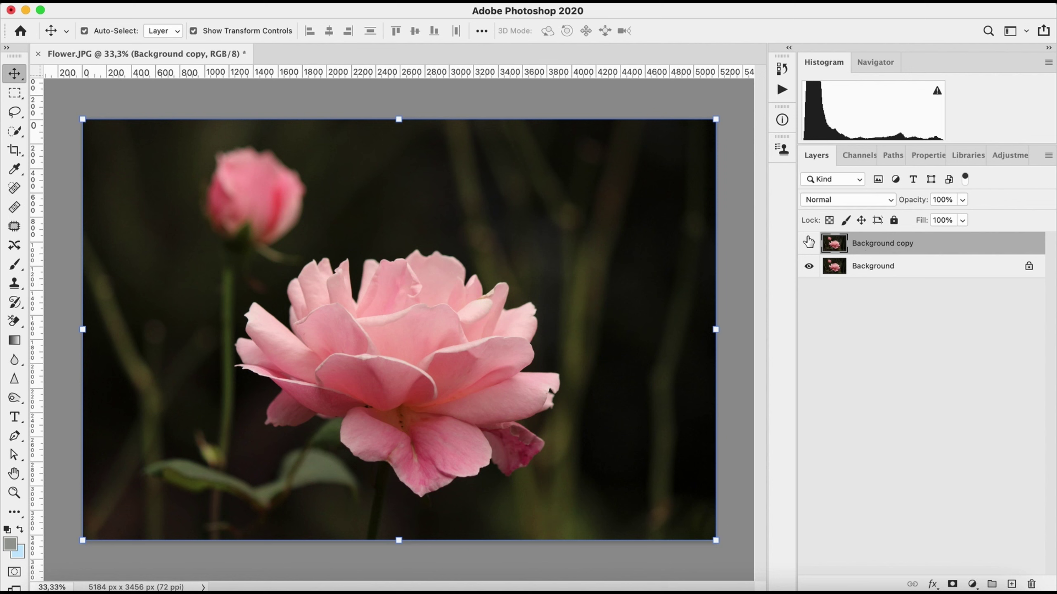
pyautogui.click(309, 4)
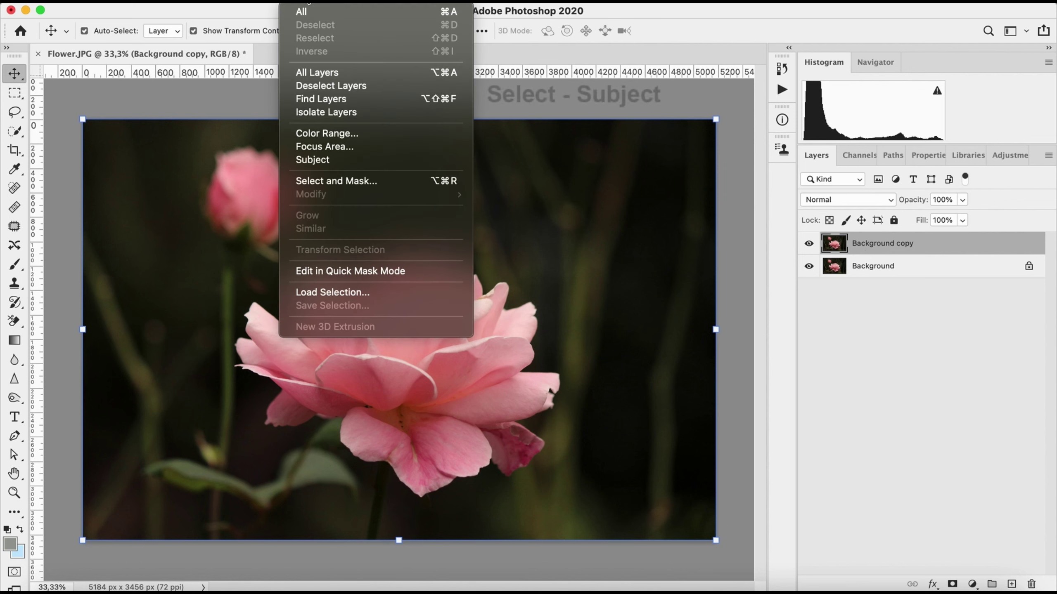
pyautogui.click(363, 160)
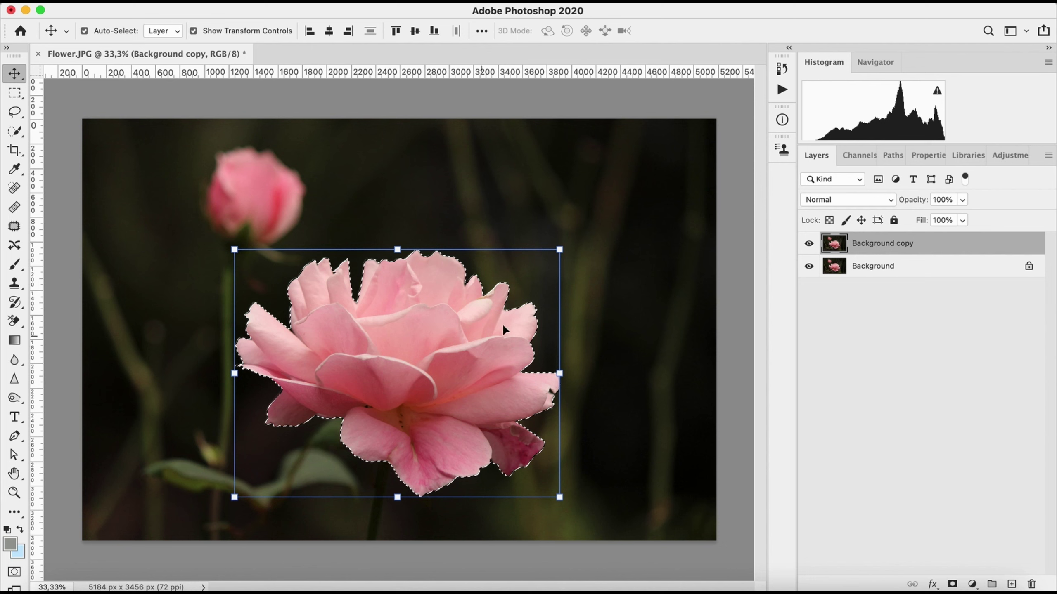
# Step: Add the flower's stem to the selection with the Quick Selection tool and subtract the excess area beside the stem
pyautogui.click(15, 131)
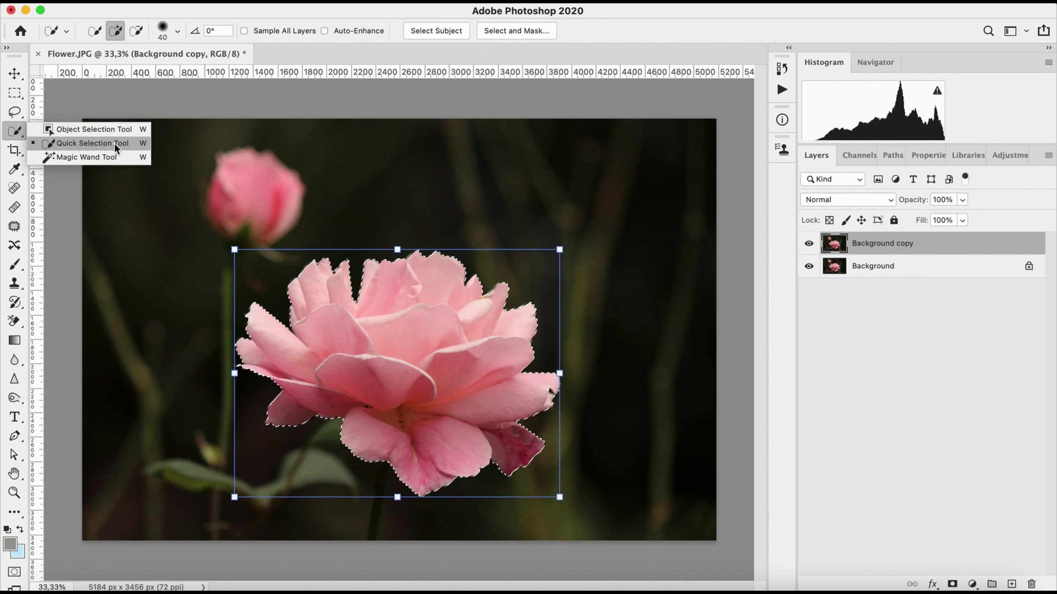
pyautogui.click(130, 144)
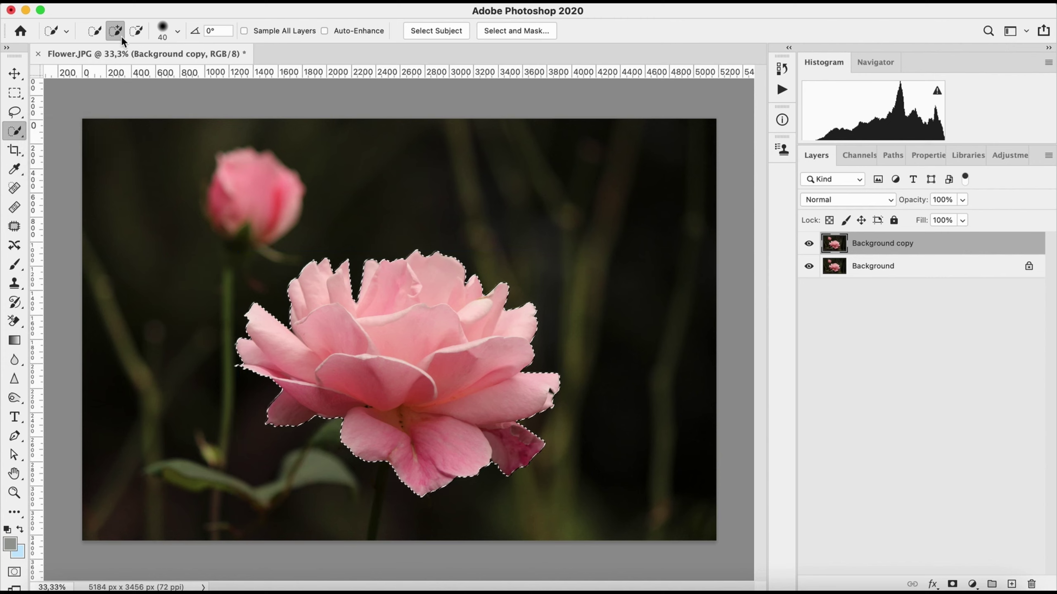
pyautogui.press('super+r')
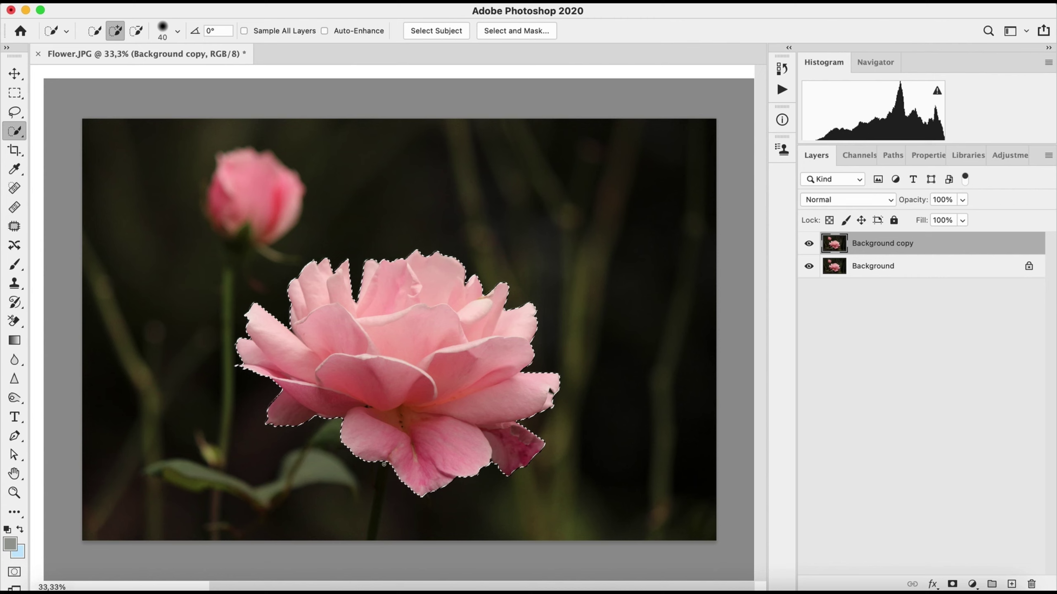
pyautogui.moveTo(372, 539)
pyautogui.mouseDown()
pyautogui.moveTo(432, 517)
pyautogui.moveTo(417, 537)
pyautogui.moveTo(403, 505)
pyautogui.mouseUp()
pyautogui.press('alt')
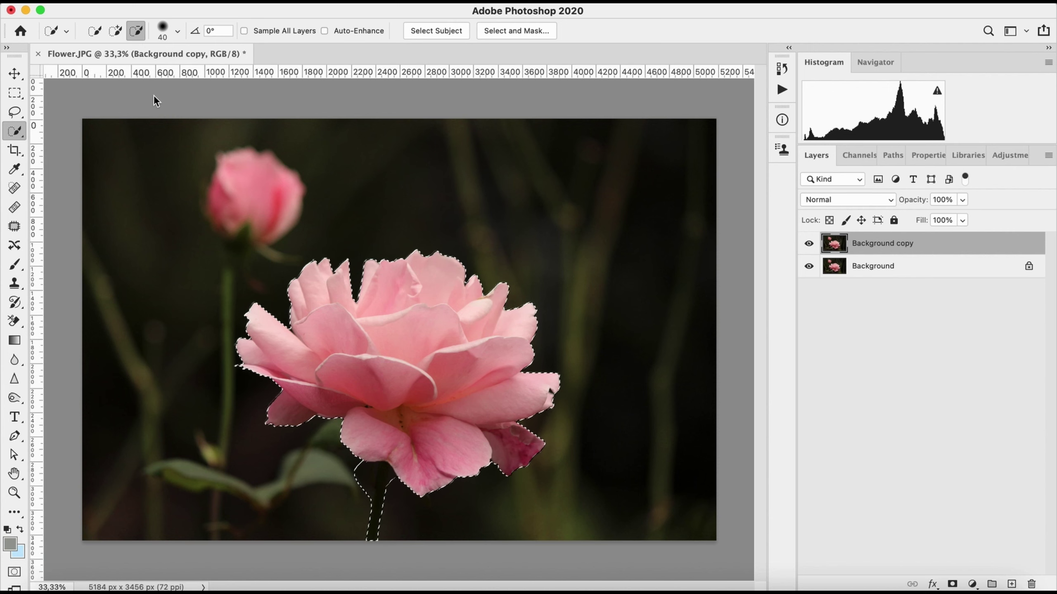
pyautogui.press('alt')
pyautogui.moveTo(350, 485)
pyautogui.mouseDown()
pyautogui.moveTo(366, 467)
pyautogui.moveTo(354, 470)
pyautogui.moveTo(364, 499)
pyautogui.moveTo(394, 477)
pyautogui.mouseUp()
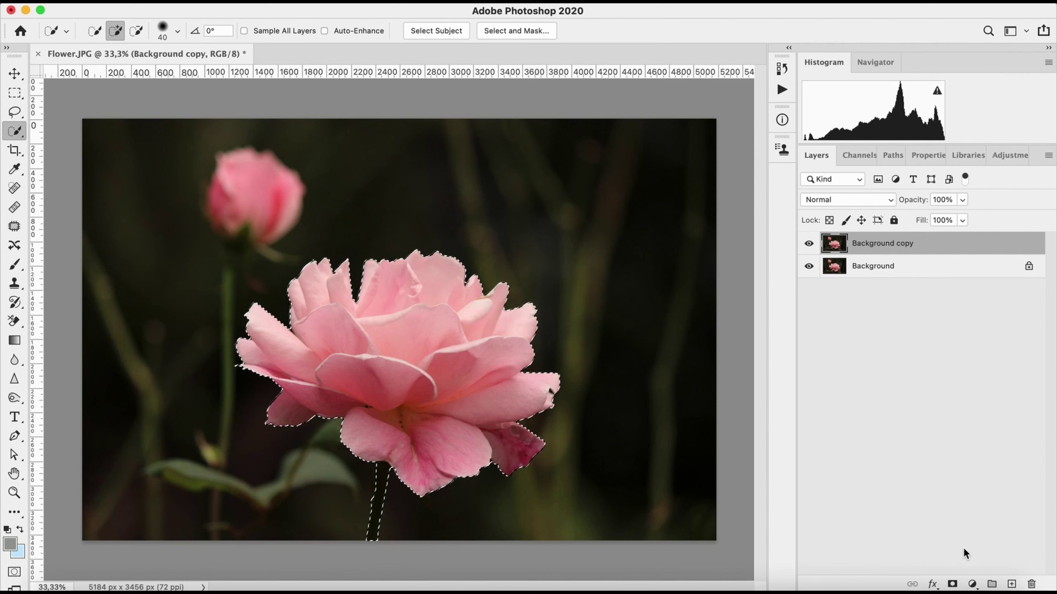
# Step: Mask the Background copy layer with the flower selection and hide the original Background layer to inspect the cutout's edges
pyautogui.click(952, 584)
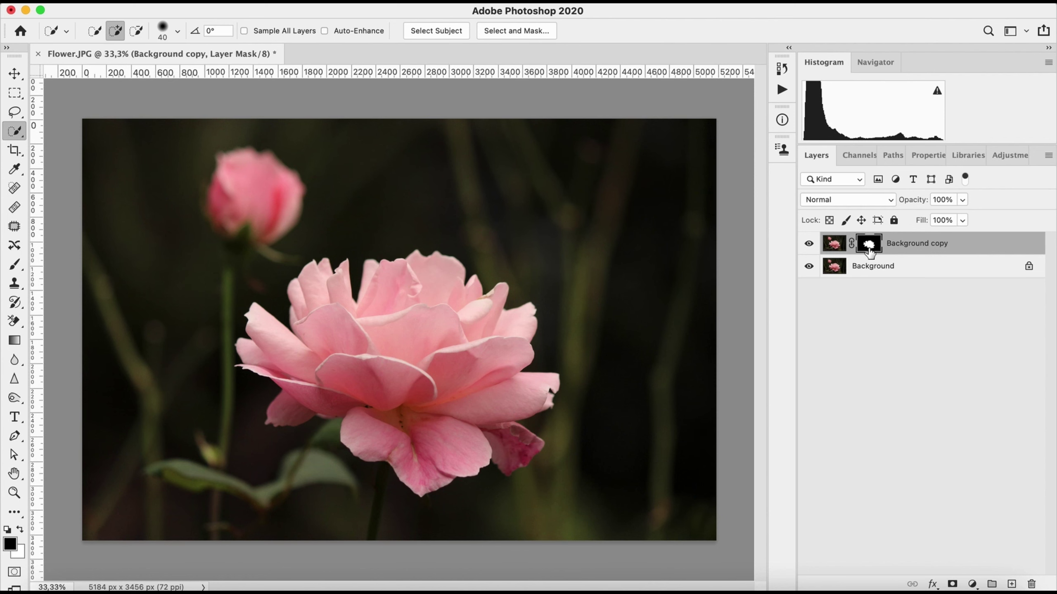
pyautogui.click(809, 267)
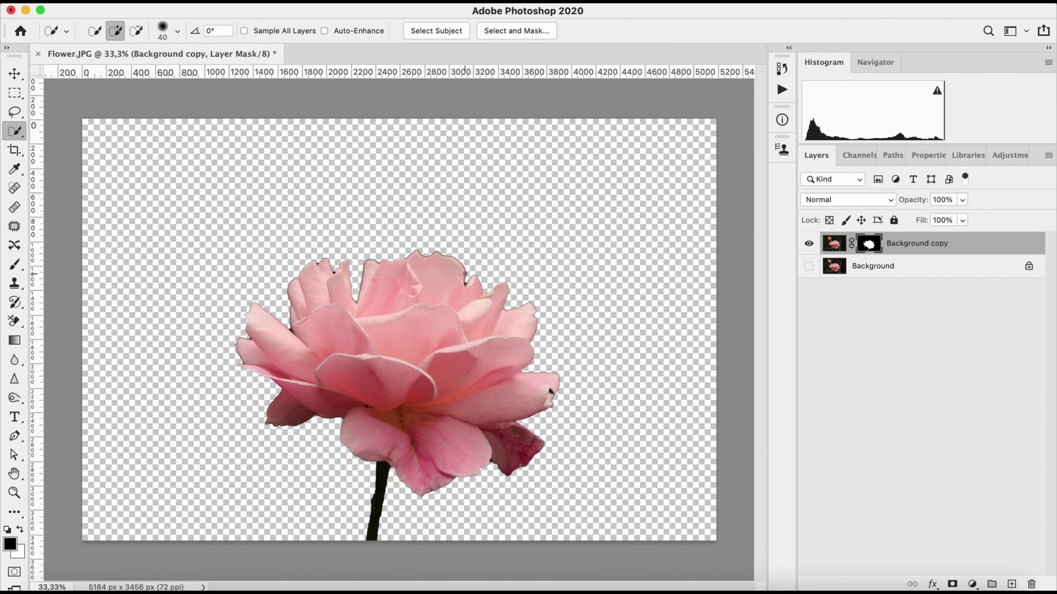
pyautogui.scroll(5, 465, 258)
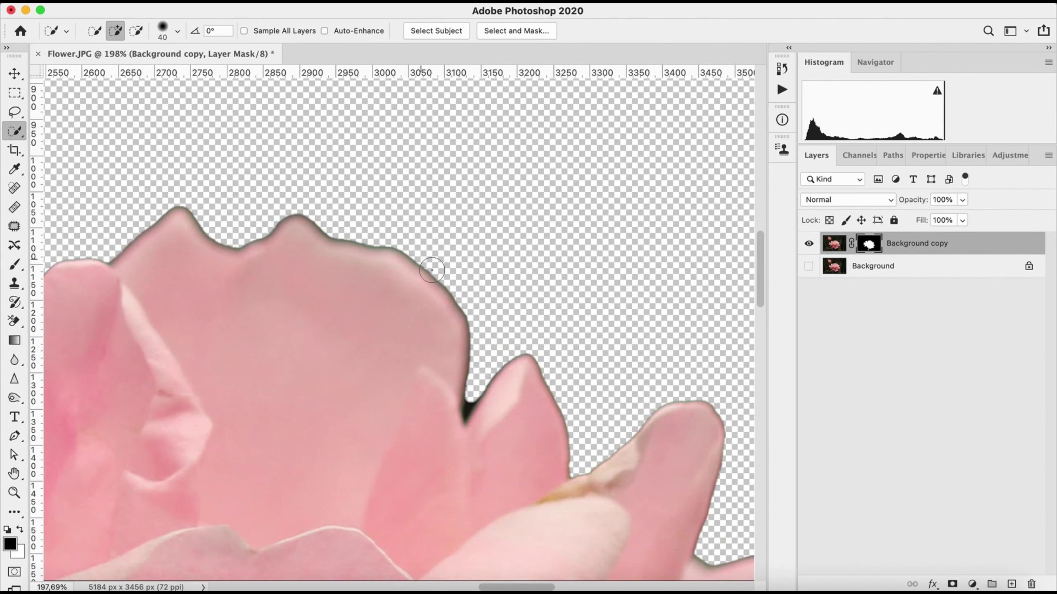
pyautogui.scroll(-6, 456, 309)
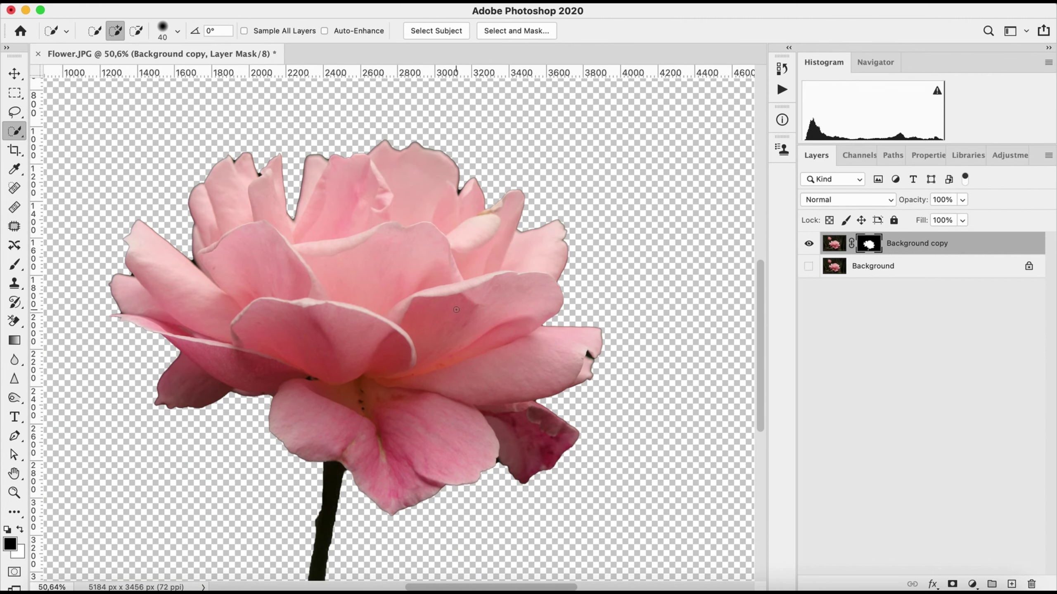
pyautogui.scroll(-4, 456, 309)
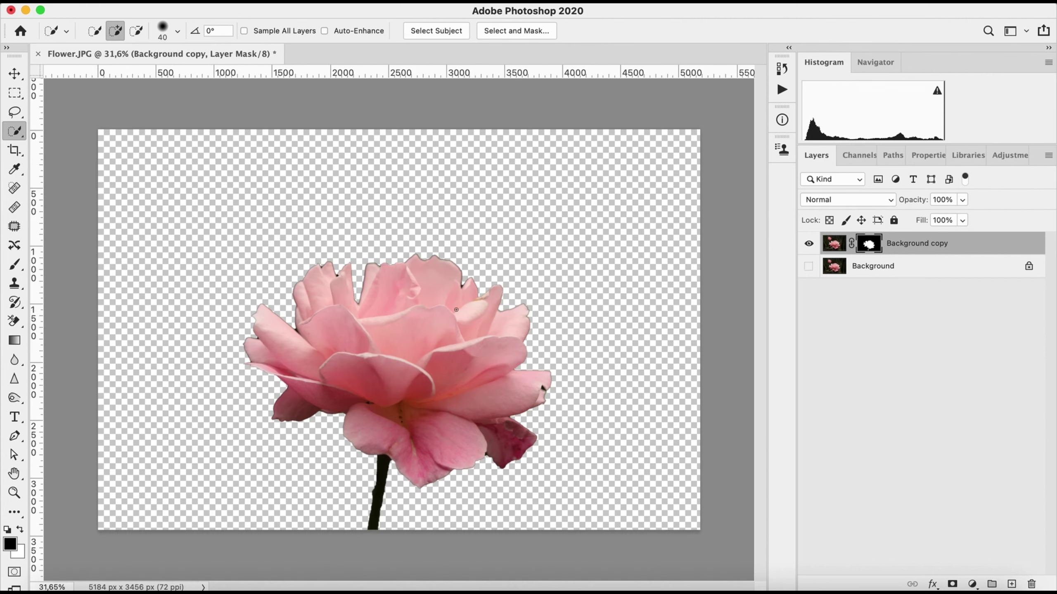
pyautogui.scroll(2, 456, 310)
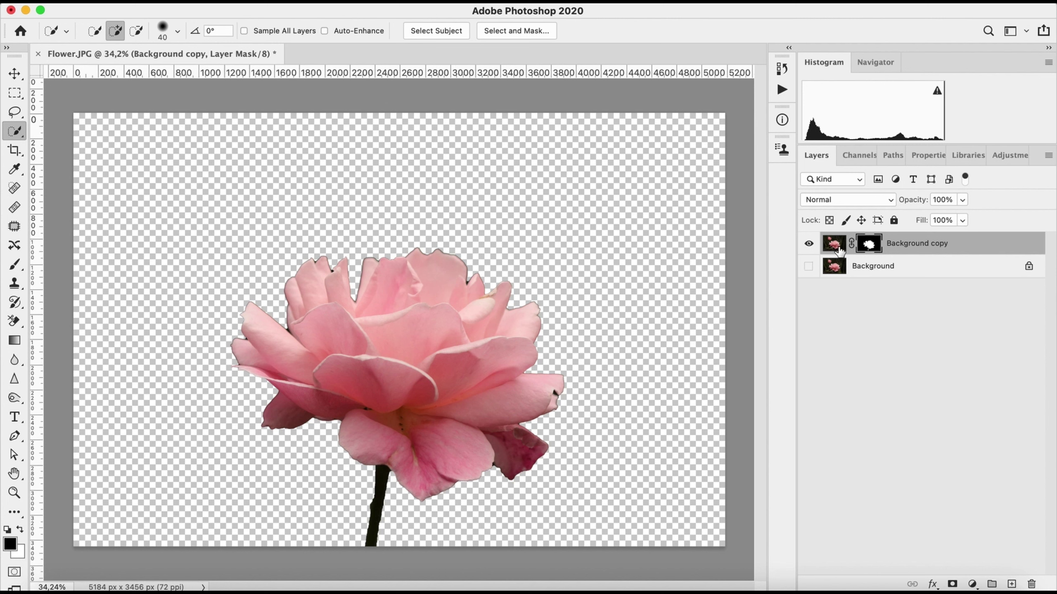
# Step: Load the Background copy's layer mask as a selection and convert it to a border 10 pixels wide
pyautogui.keyDown('ctrl'); pyautogui.click(869, 248); pyautogui.keyUp('ctrl')
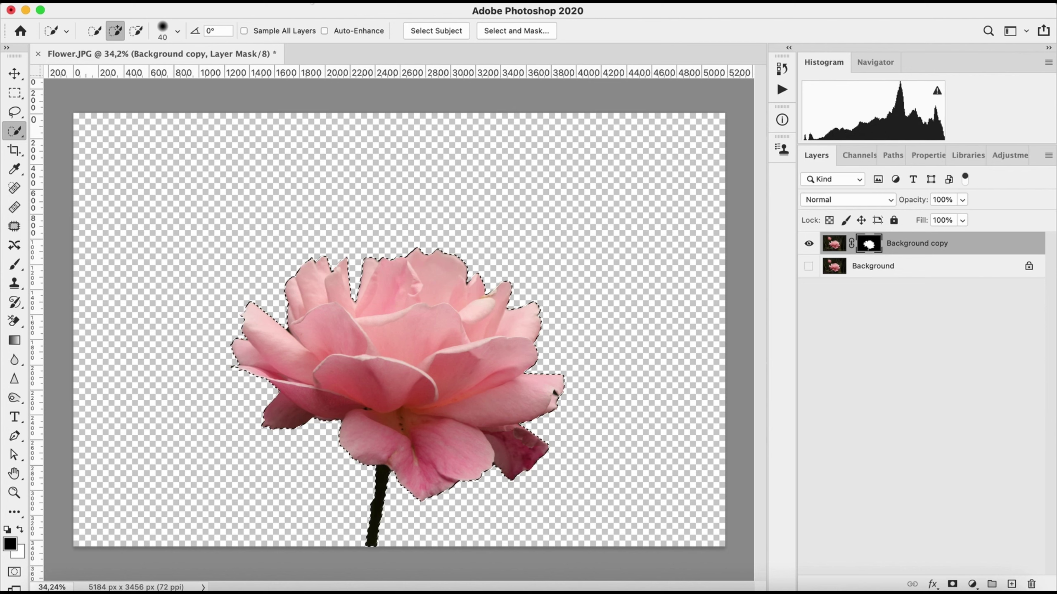
pyautogui.click(301, 1)
pyautogui.moveTo(373, 195)
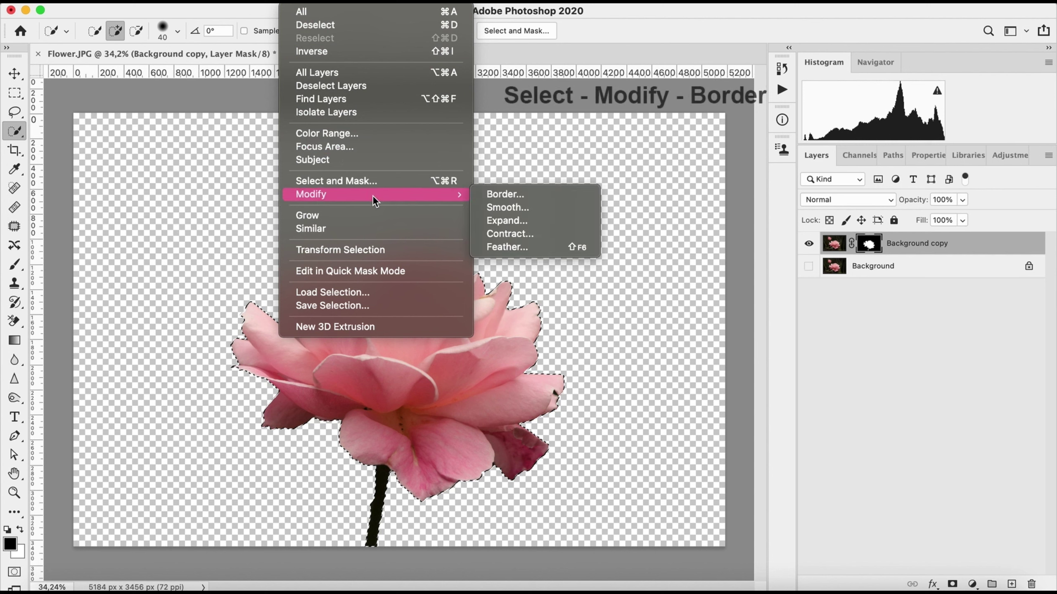
pyautogui.click(573, 195)
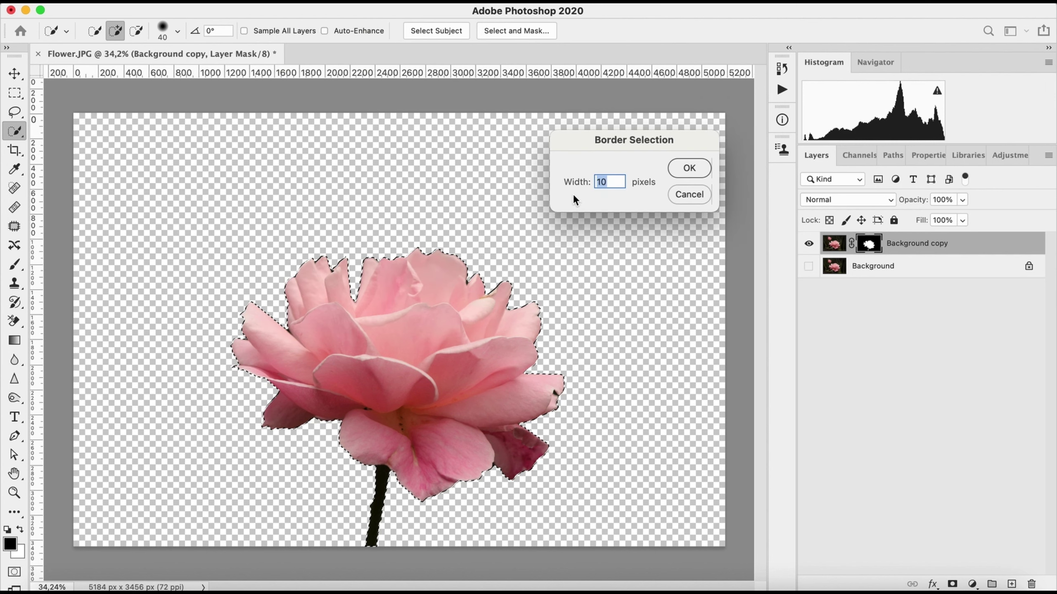
pyautogui.click(607, 182)
pyautogui.moveTo(607, 182); pyautogui.dragTo(584, 182)
pyautogui.write('1')
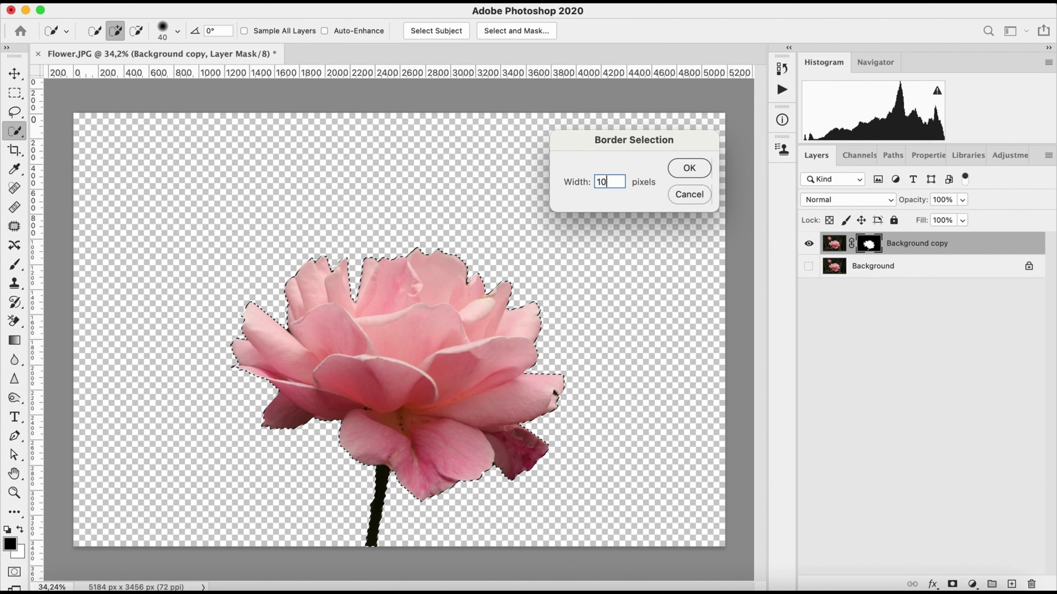
pyautogui.press('Return')
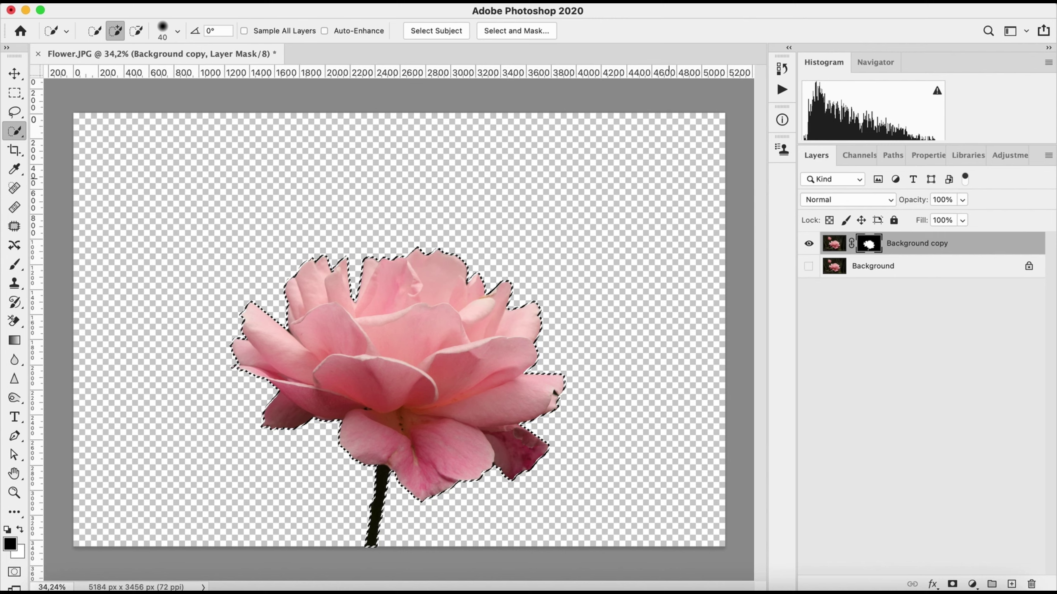
# Step: Set up the Brush tool with black as the foreground colour, 100% opacity and 100% flow
pyautogui.keyDown('alt'); pyautogui.scroll(10, 490, 271); pyautogui.keyUp('alt')
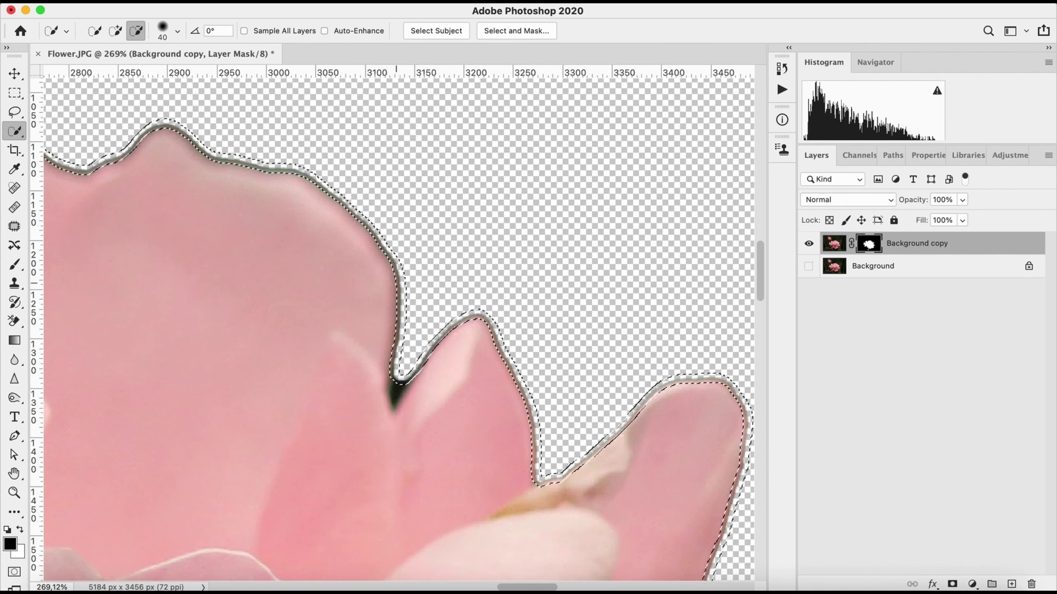
pyautogui.keyDown('alt'); pyautogui.scroll(-10, 495, 270); pyautogui.keyUp('alt')
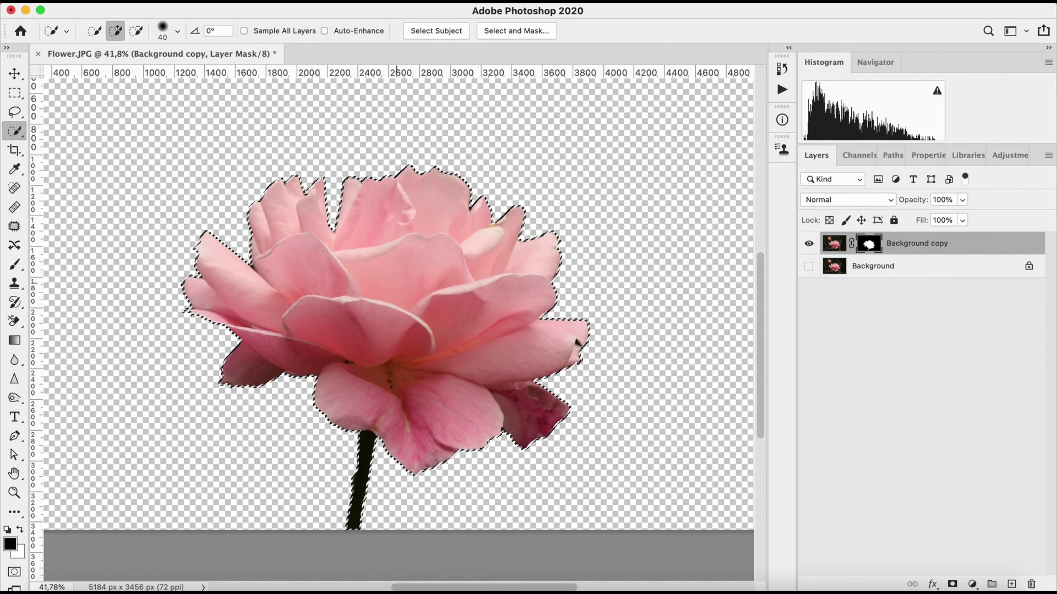
pyautogui.keyDown('alt'); pyautogui.scroll(5, 441, 121); pyautogui.keyUp('alt')
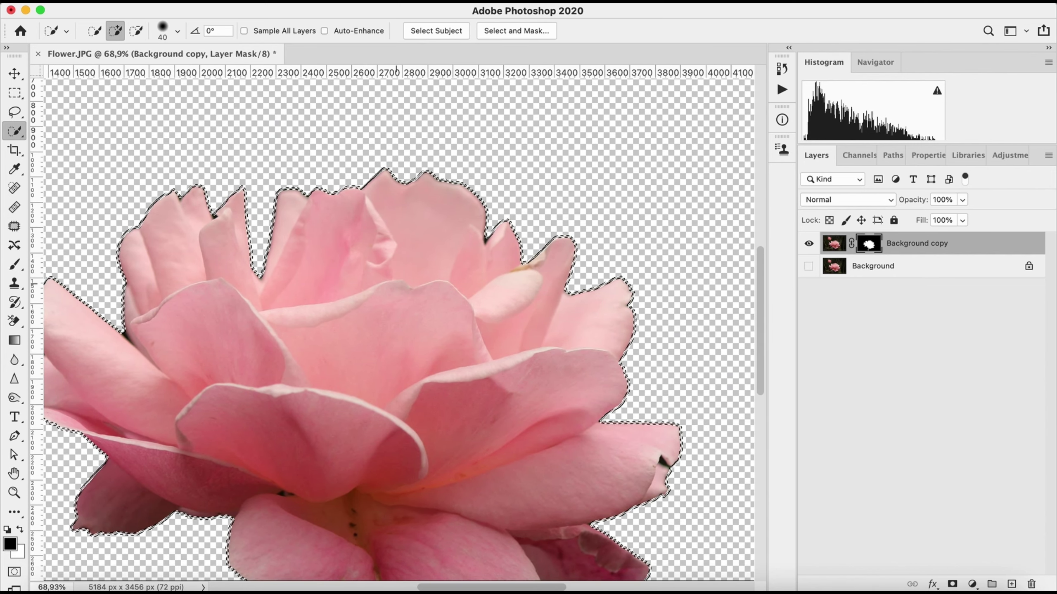
pyautogui.press('b')
pyautogui.click(14, 264)
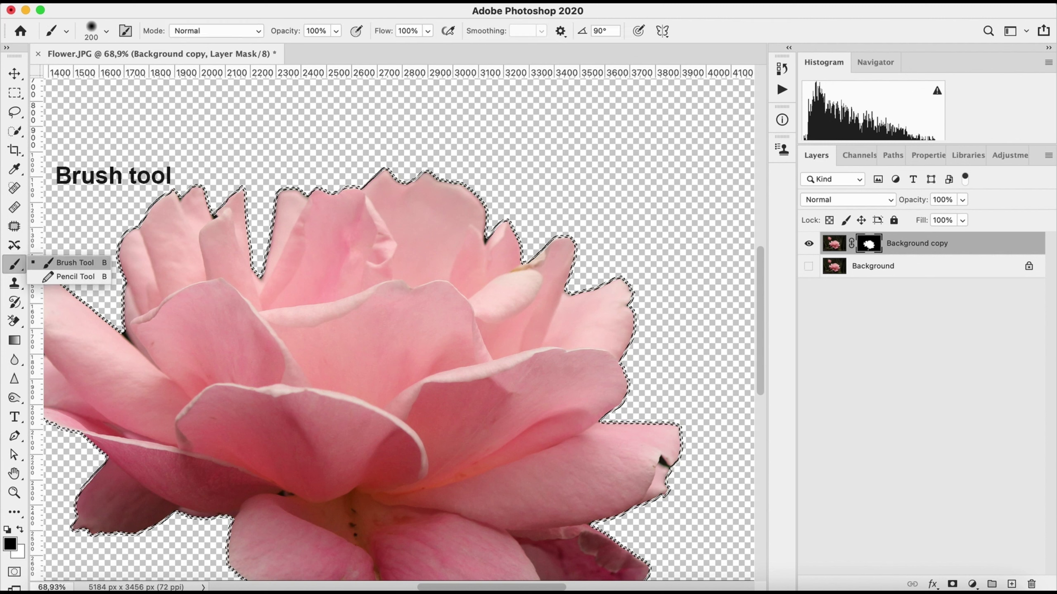
pyautogui.click(75, 263)
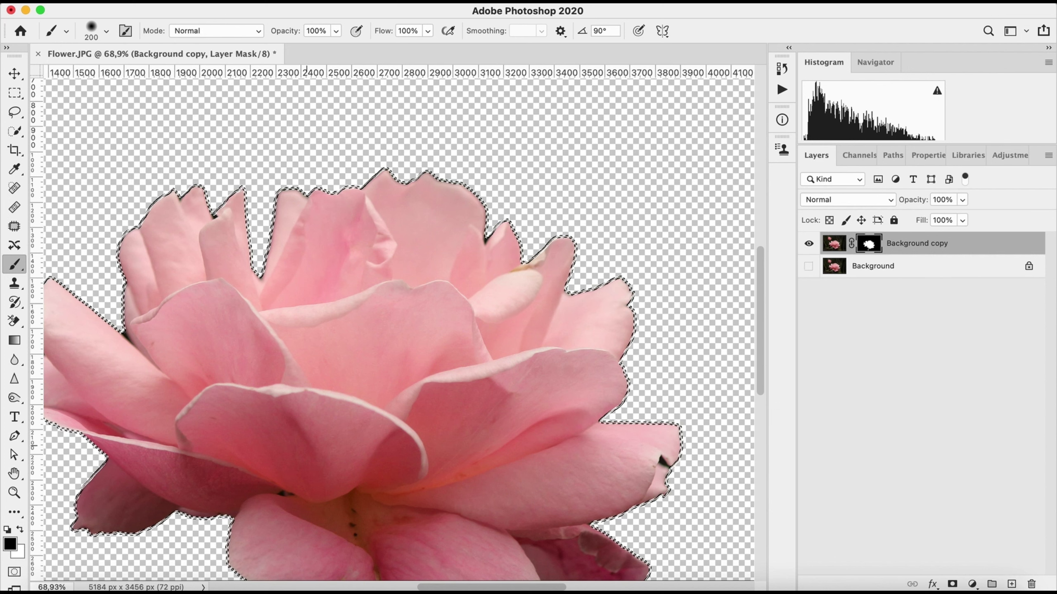
pyautogui.press('x')
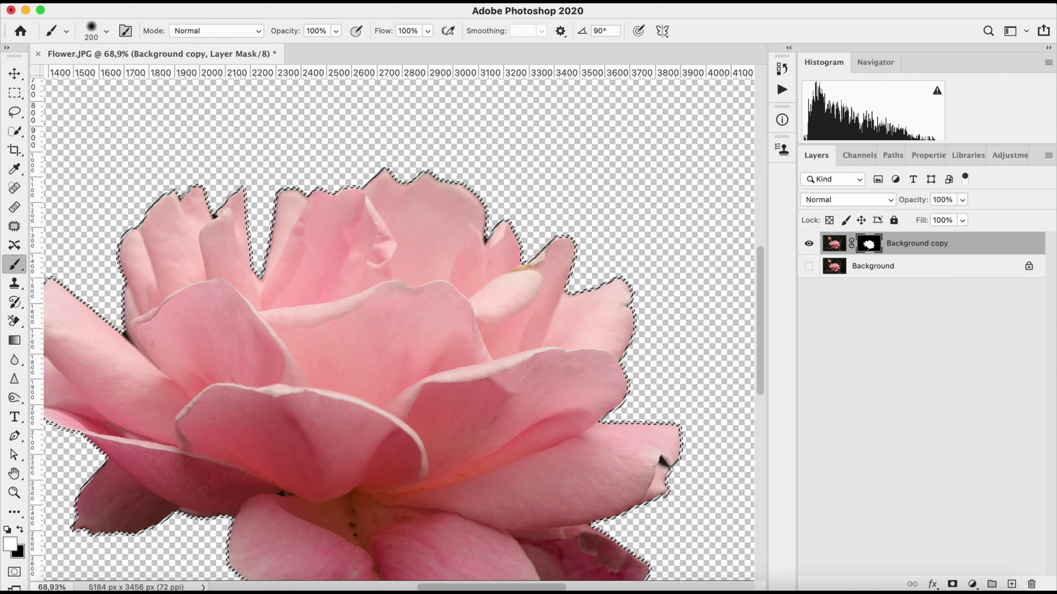
pyautogui.press('x')
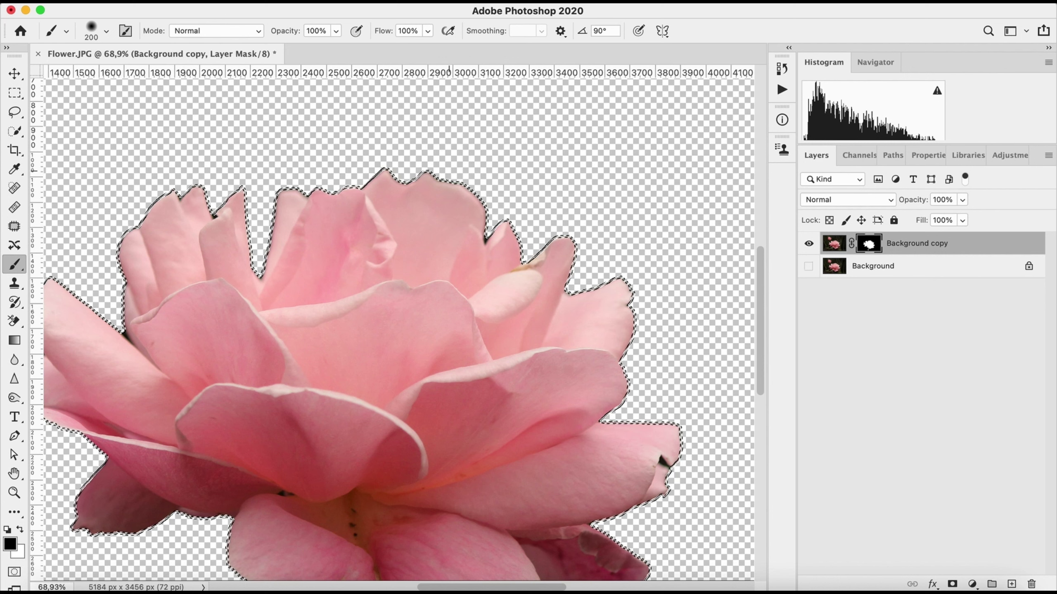
pyautogui.click(335, 31)
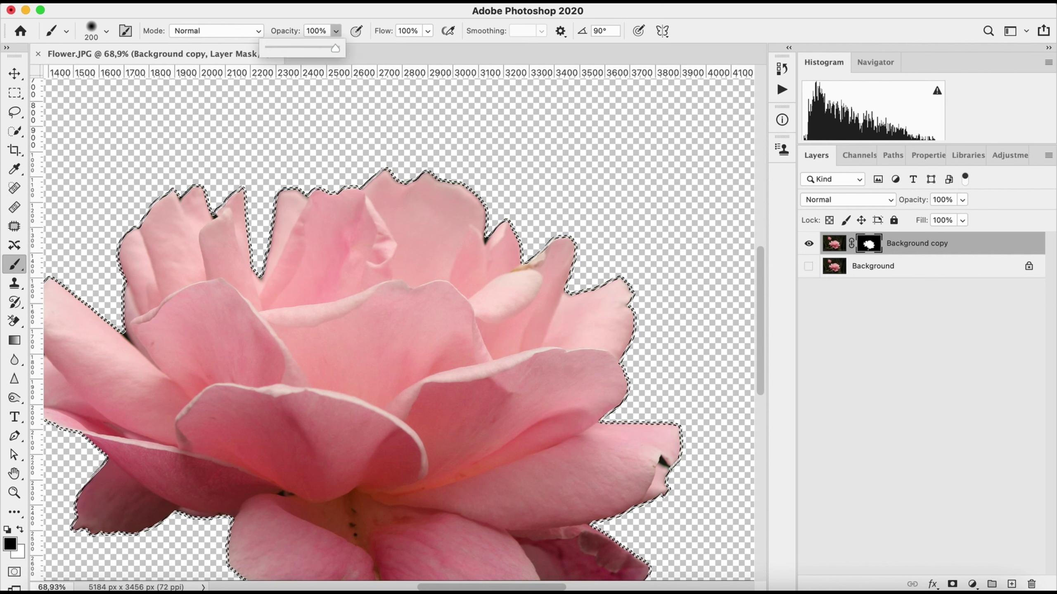
pyautogui.moveTo(335, 48); pyautogui.dragTo(333, 49)
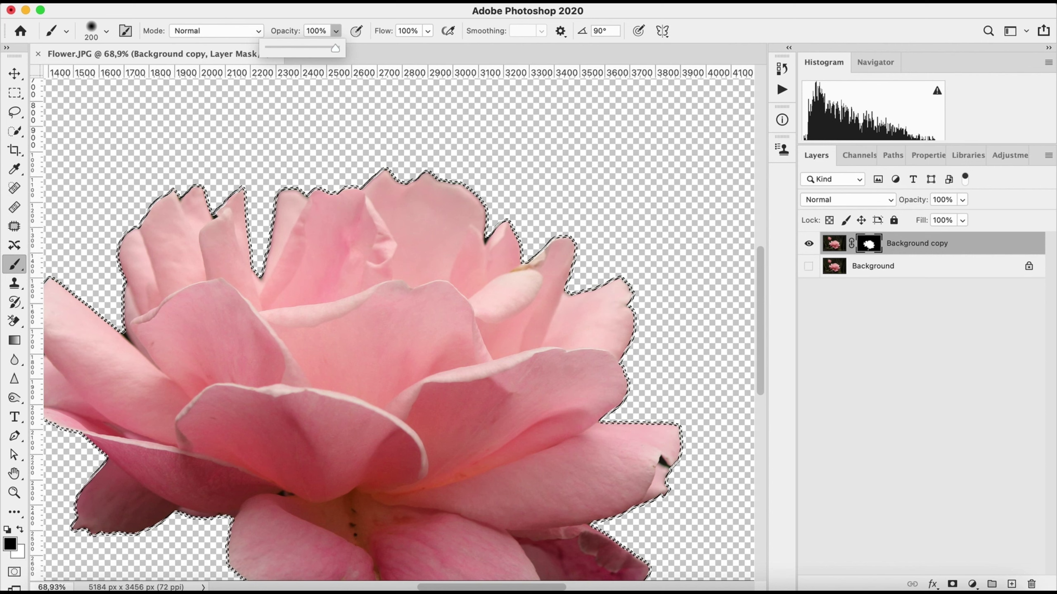
pyautogui.click(428, 31)
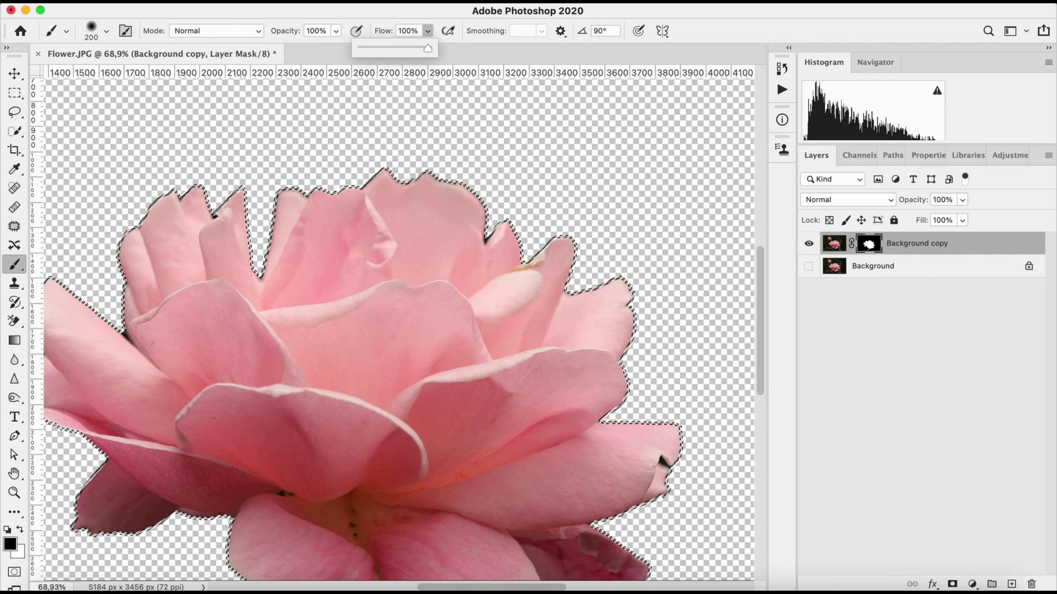
pyautogui.click(427, 31)
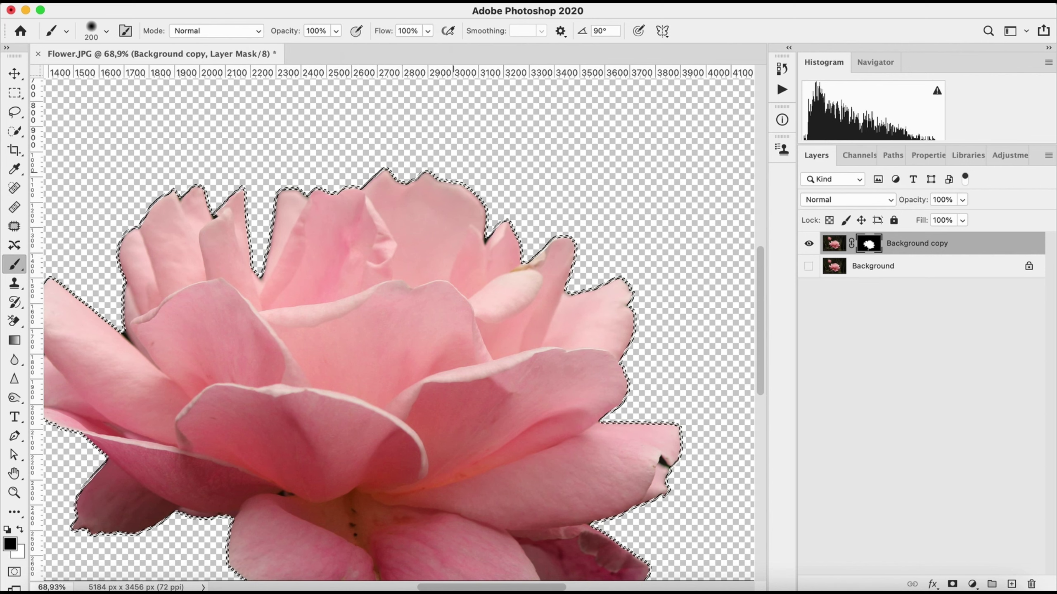
# Step: Reduce the brush to 125 px and paint black on the mask within the border selection along the upper petals' edges
pyautogui.scroll(6, 454, 172)
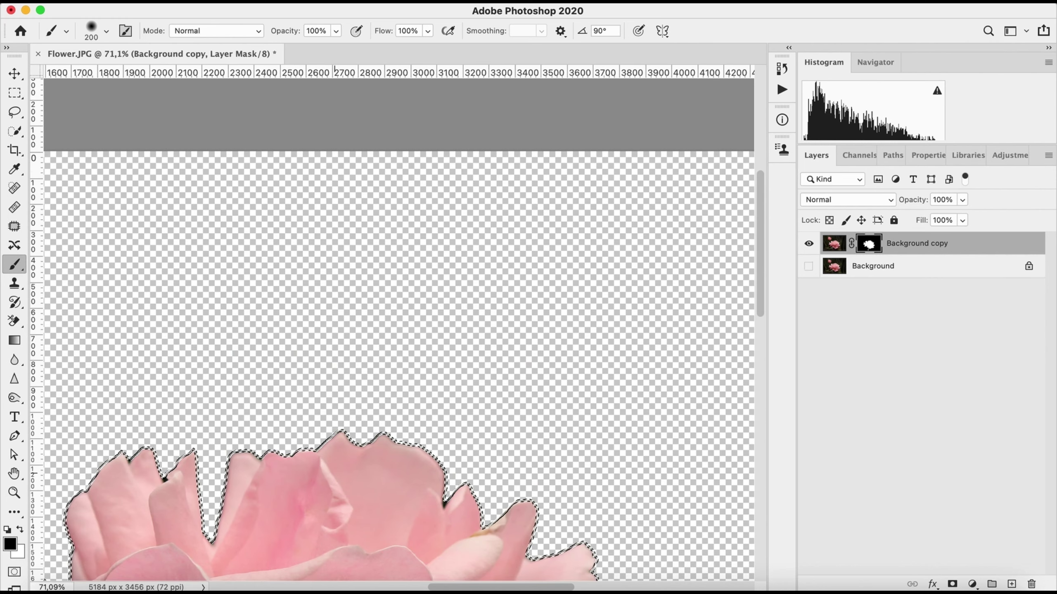
pyautogui.scroll(5, 330, 472)
pyautogui.press('[')
pyautogui.press('[')
pyautogui.press('[')
pyautogui.moveTo(486, 357)
pyautogui.mouseDown()
pyautogui.moveTo(451, 369)
pyautogui.moveTo(355, 353)
pyautogui.moveTo(263, 400)
pyautogui.moveTo(68, 409)
pyautogui.mouseUp()
pyautogui.moveTo(536, 387)
pyautogui.mouseDown()
pyautogui.moveTo(660, 491)
pyautogui.moveTo(726, 510)
pyautogui.mouseUp()
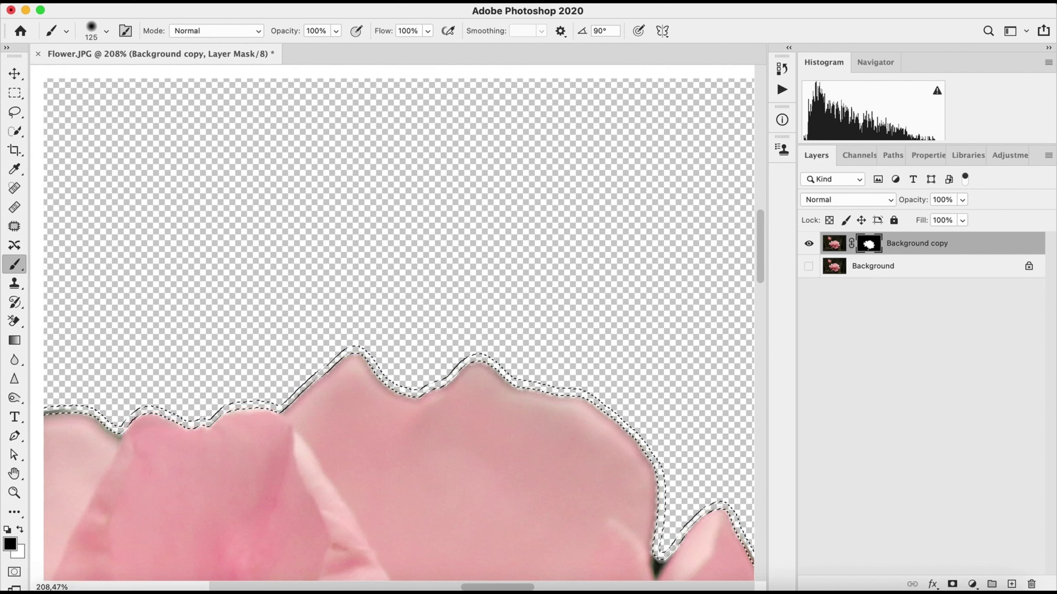
pyautogui.hscroll(-8, 346, 328)
pyautogui.scroll(-3, 345, 328)
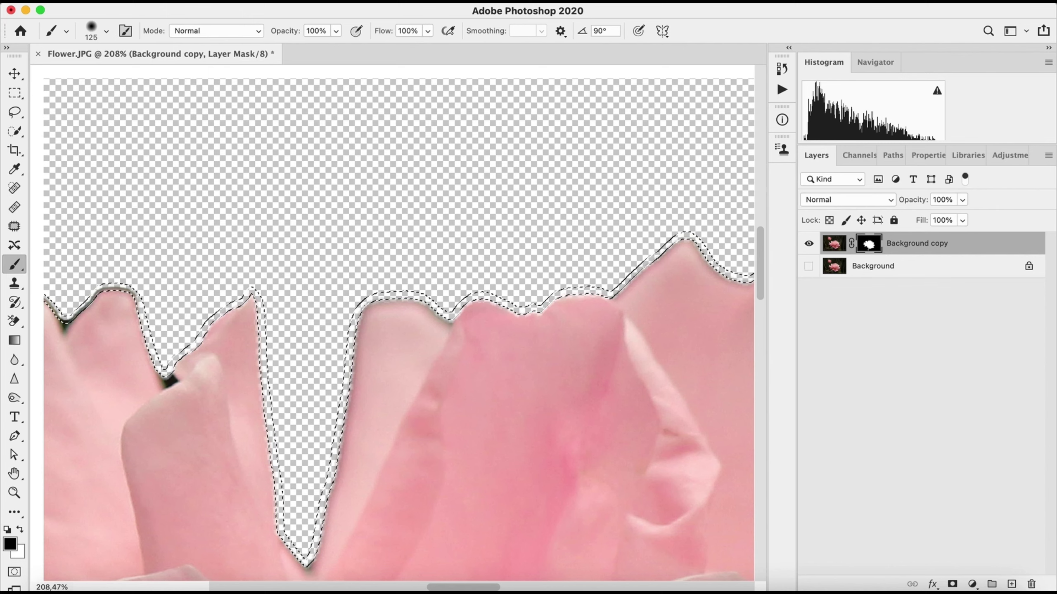
pyautogui.hscroll(-6, 399, 328)
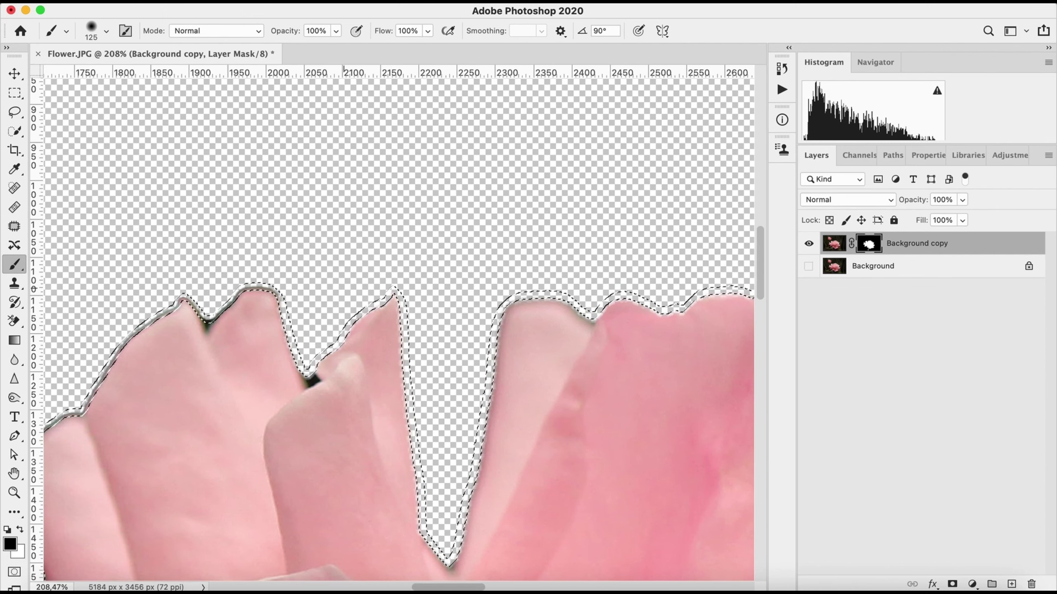
# Step: Enlarge the brush to 600 px and paint black over the border selection around the whole flower and its stem
pyautogui.scroll(-6, 314, 349)
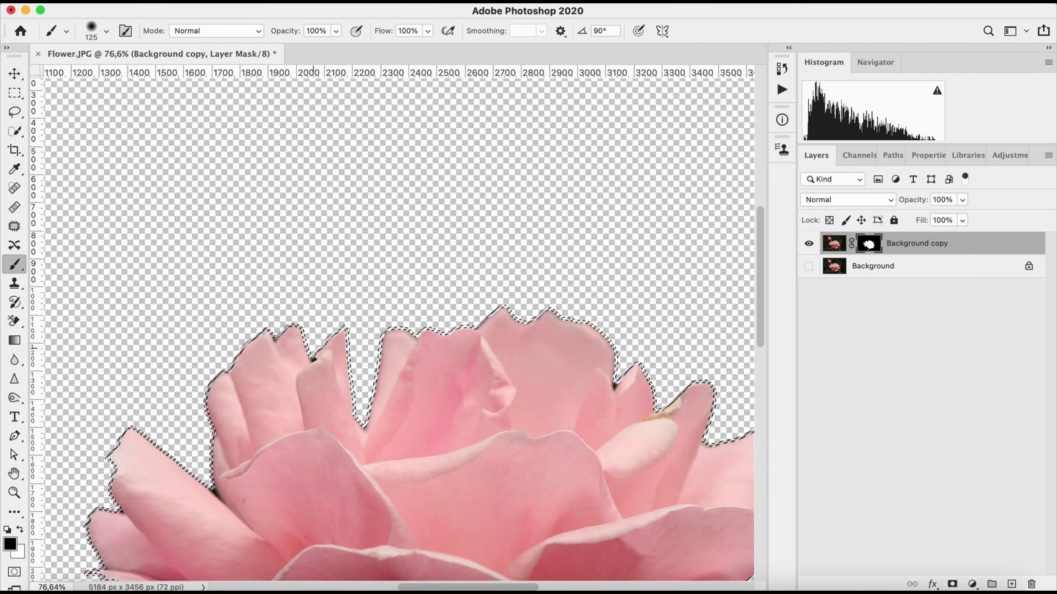
pyautogui.scroll(-3, 314, 349)
pyautogui.scroll(-3, 314, 349)
pyautogui.press(']')
pyautogui.press(']')
pyautogui.press(']')
pyautogui.press(']')
pyautogui.press(']')
pyautogui.press(']')
pyautogui.press(']')
pyautogui.press(']')
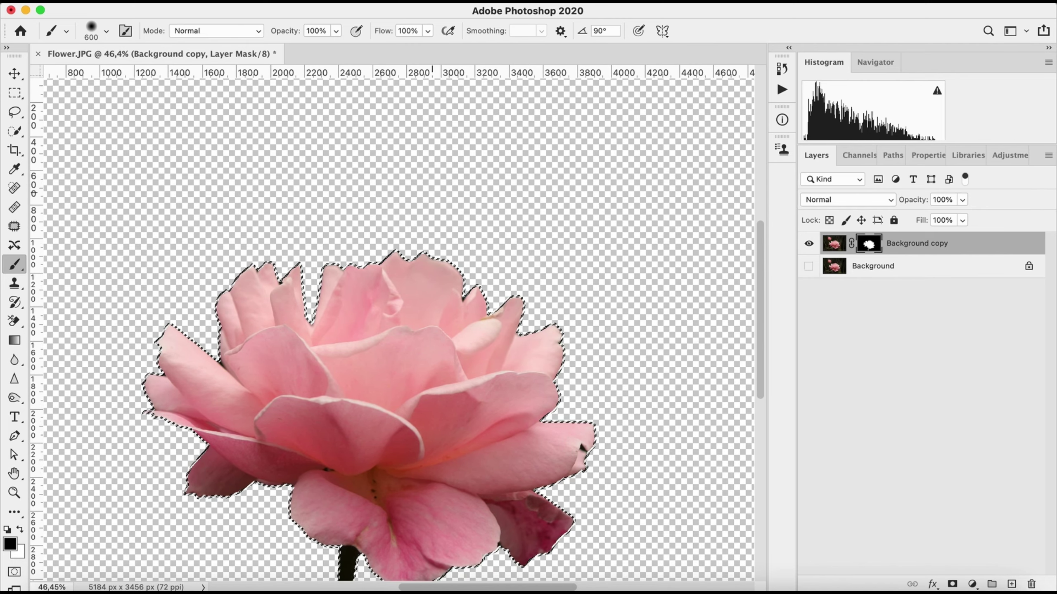
pyautogui.press('super+r')
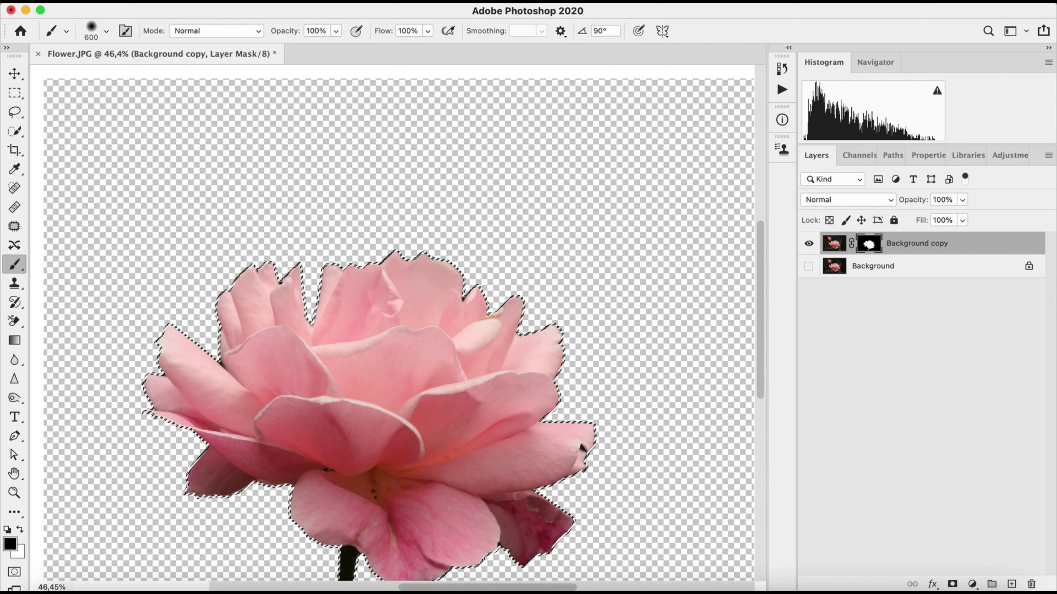
pyautogui.press('super+r')
pyautogui.scroll(-5, 398, 329)
pyautogui.press('super+r')
pyautogui.press('super+r')
pyautogui.press('super+r')
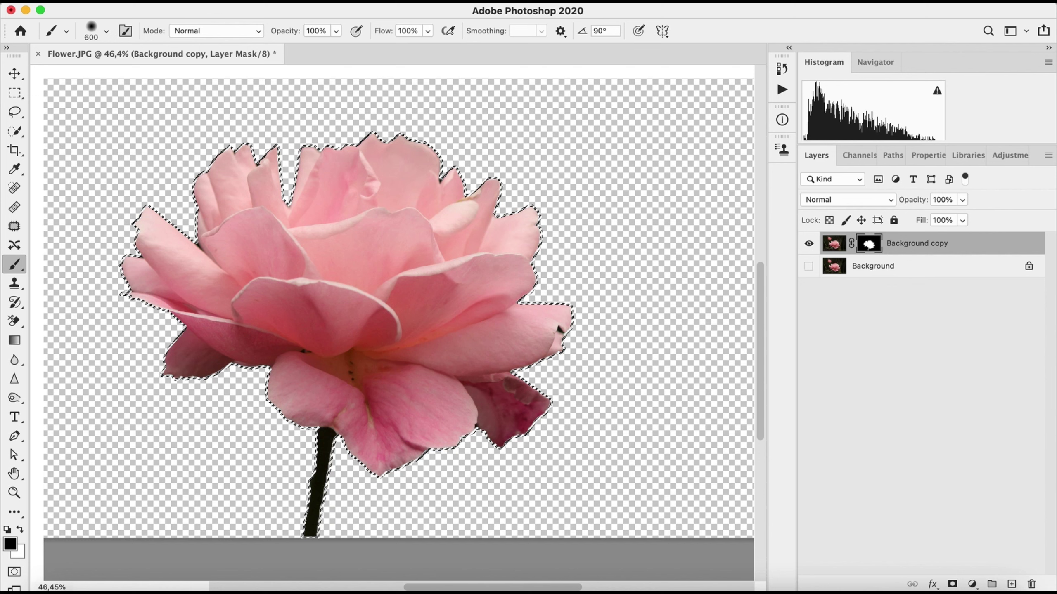
pyautogui.press('super+r')
# Step: Deselect the border selection, and briefly show the original Background layer to compare it with the cutout
pyautogui.click(307, 2)
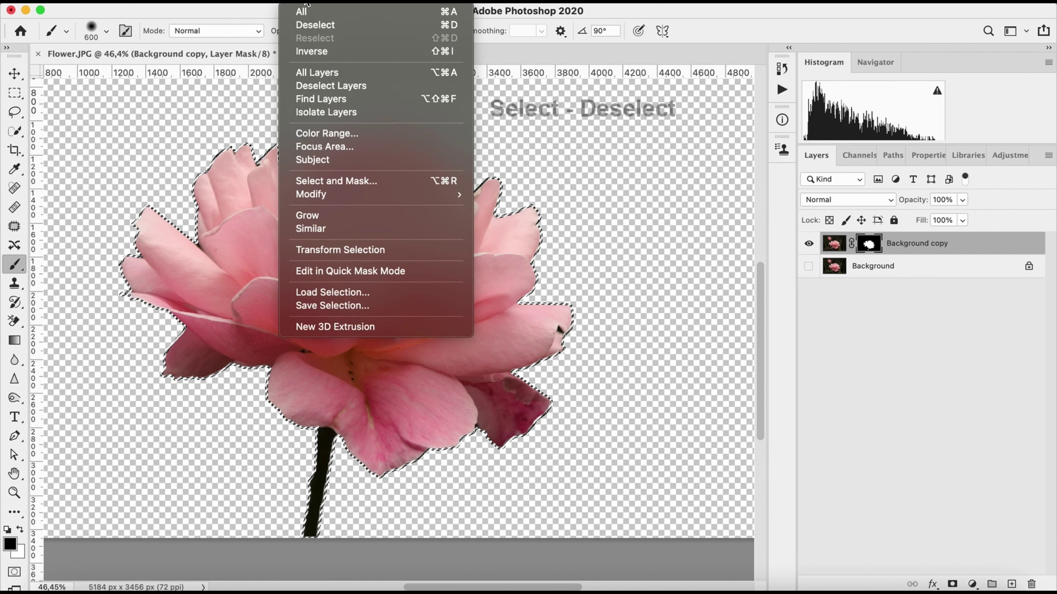
pyautogui.click(391, 29)
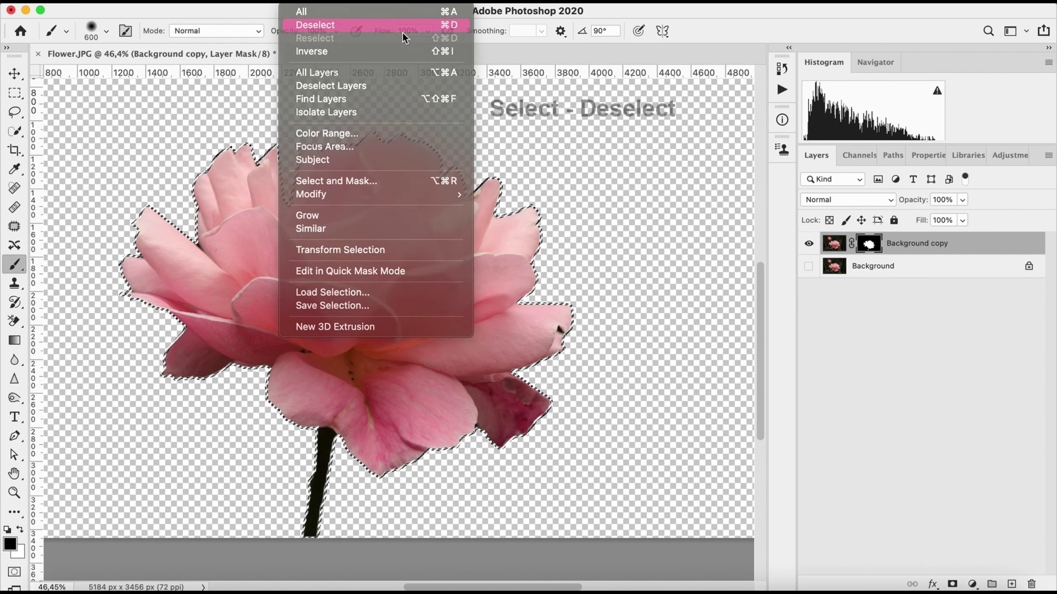
pyautogui.click(808, 266)
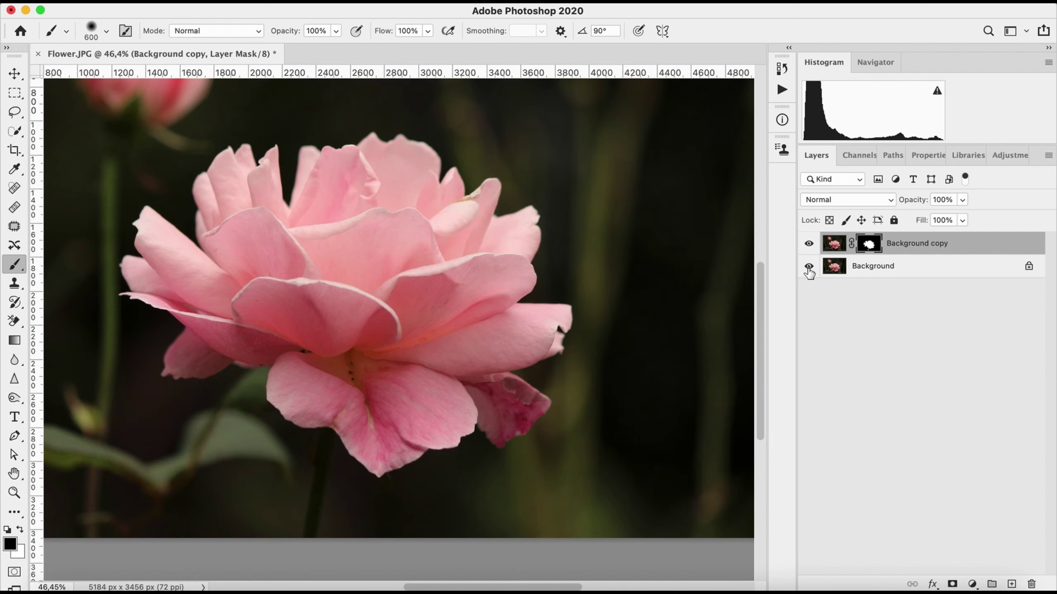
pyautogui.click(808, 267)
pyautogui.moveTo(625, 385); pyautogui.dragTo(683, 399)
pyautogui.press('super+r')
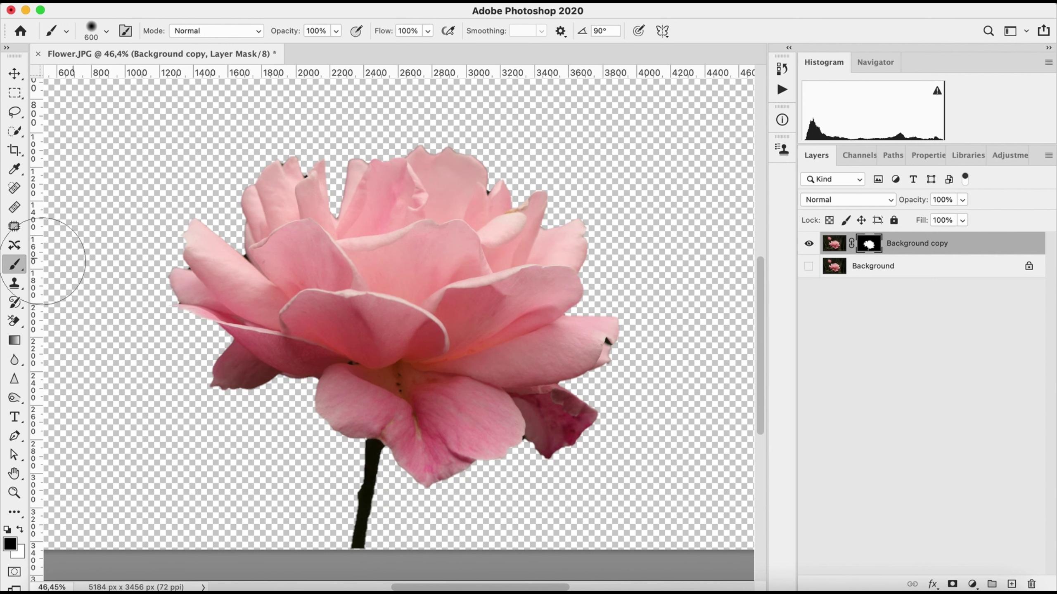
# Step: Using the Brush tool reduced to about 8 px, mask out the dark spot in the notch beside the small pointed upper-right petal
pyautogui.click(20, 267)
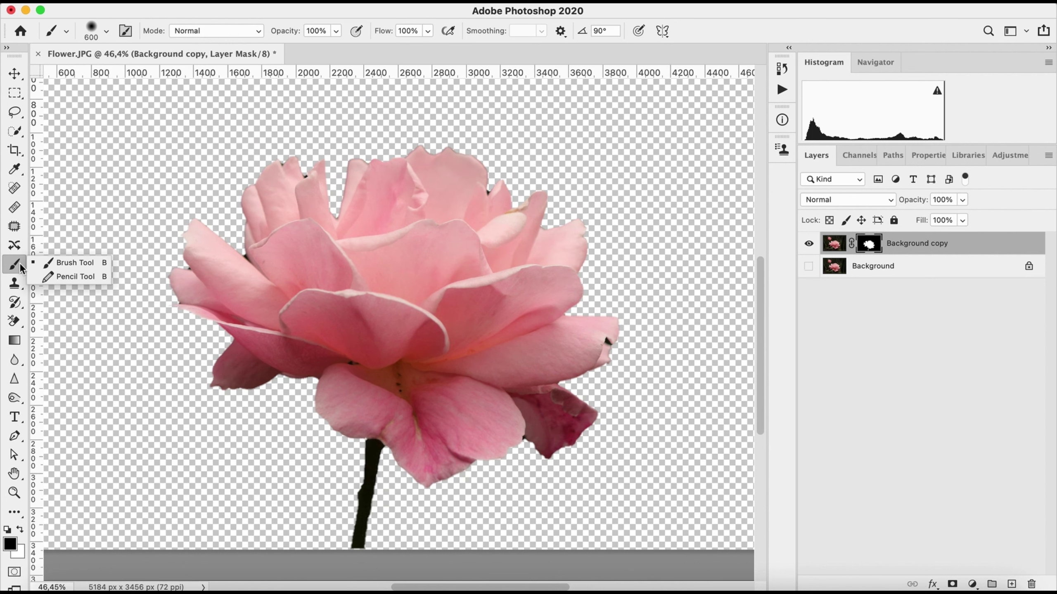
pyautogui.click(76, 265)
pyautogui.press('[')
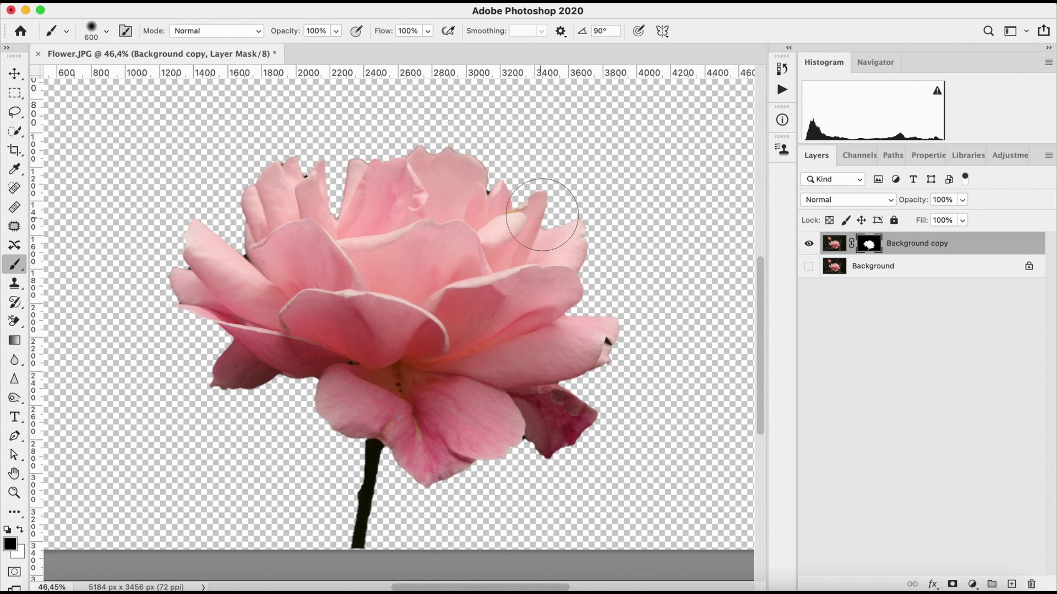
pyautogui.press('[')
pyautogui.press('[')
pyautogui.press('[')
pyautogui.press('[')
pyautogui.press('[')
pyautogui.press('[')
pyautogui.press('[')
pyautogui.press('[')
pyautogui.scroll(5, 521, 171)
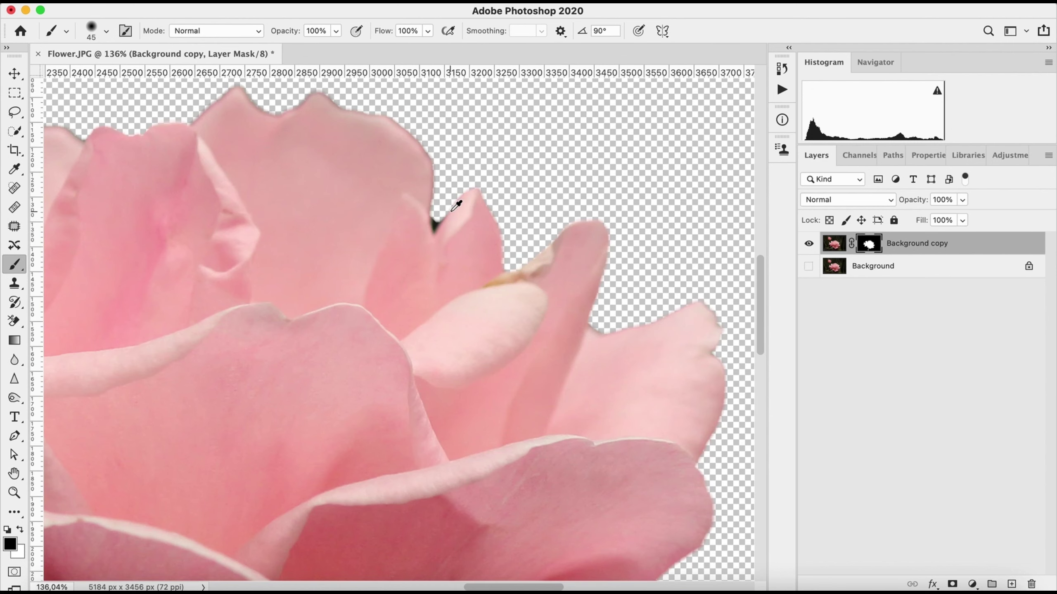
pyautogui.scroll(6, 457, 205)
pyautogui.press('[')
pyautogui.press('[')
pyautogui.press('[')
pyautogui.press('[')
pyautogui.press('[')
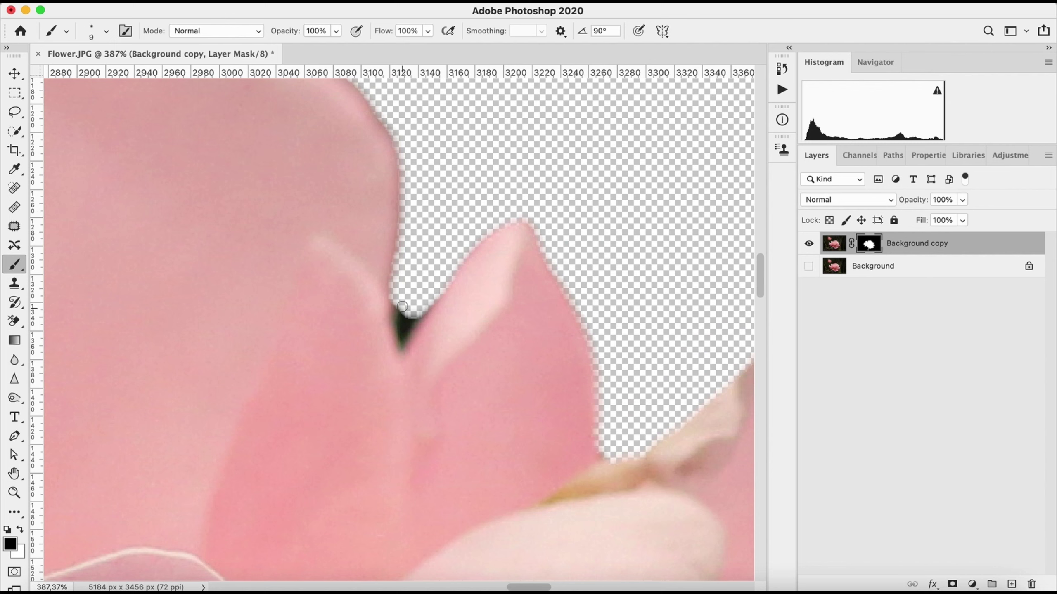
pyautogui.moveTo(402, 307); pyautogui.dragTo(399, 304)
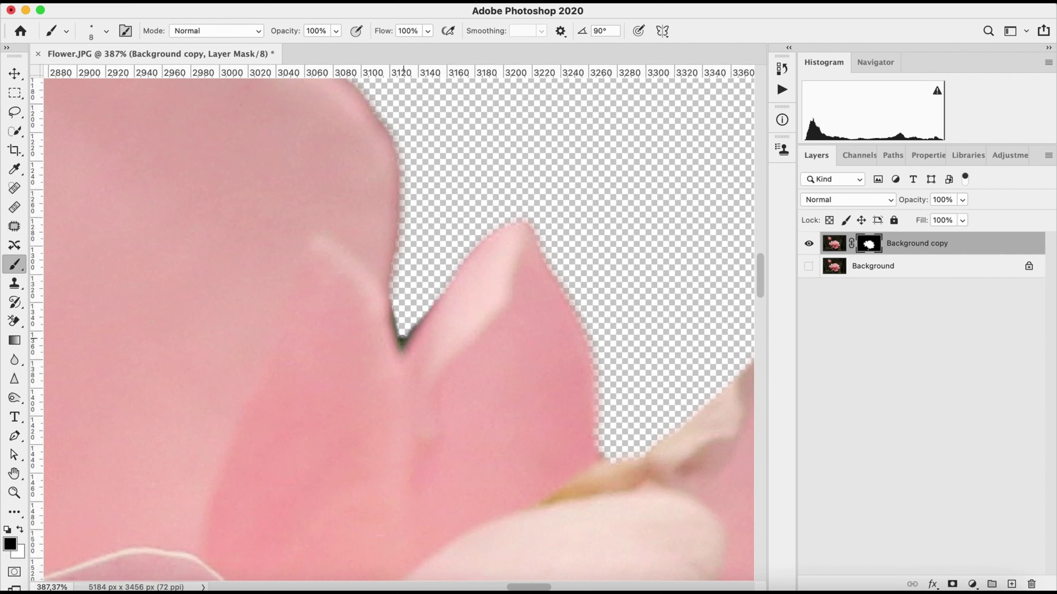
pyautogui.moveTo(402, 342); pyautogui.dragTo(395, 304)
# Step: Check the fringe on the upper middle petals and raise the hardness of the 7 px brush slightly
pyautogui.hscroll(-20, 498, 242)
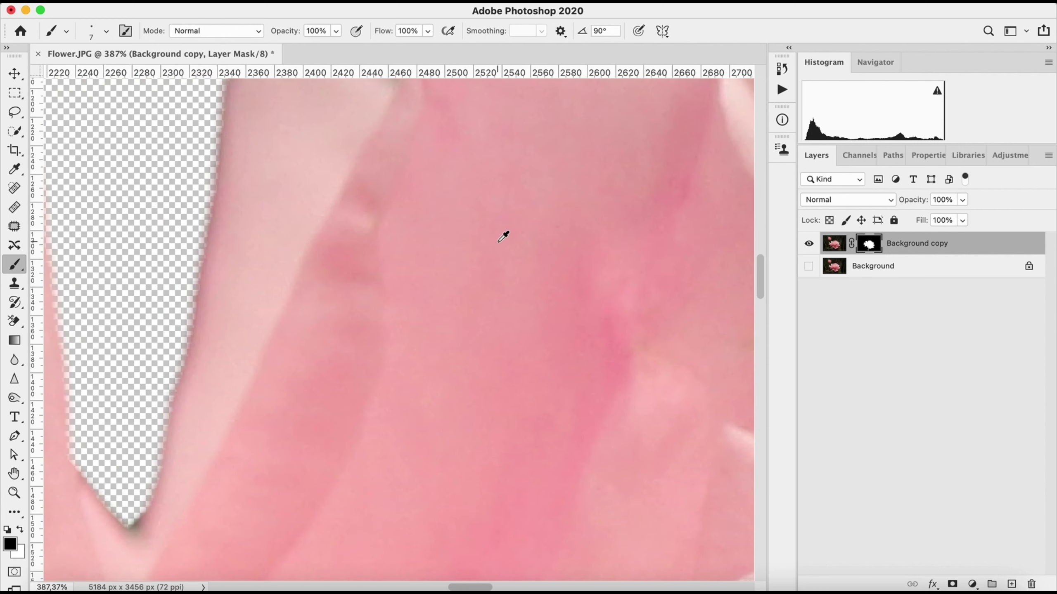
pyautogui.scroll(-3, 497, 242)
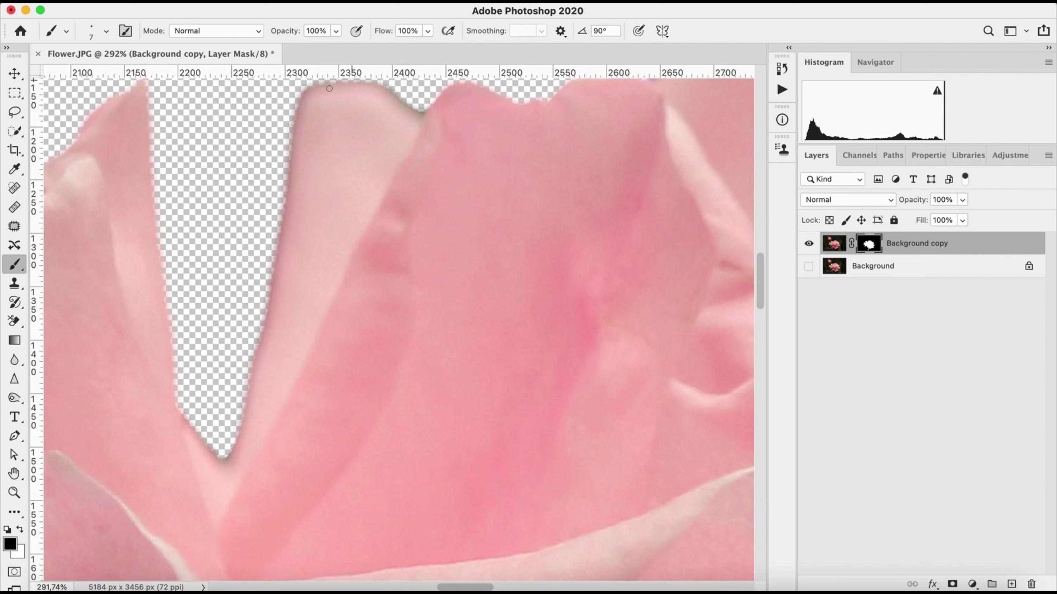
pyautogui.click(97, 34)
pyautogui.click(106, 33)
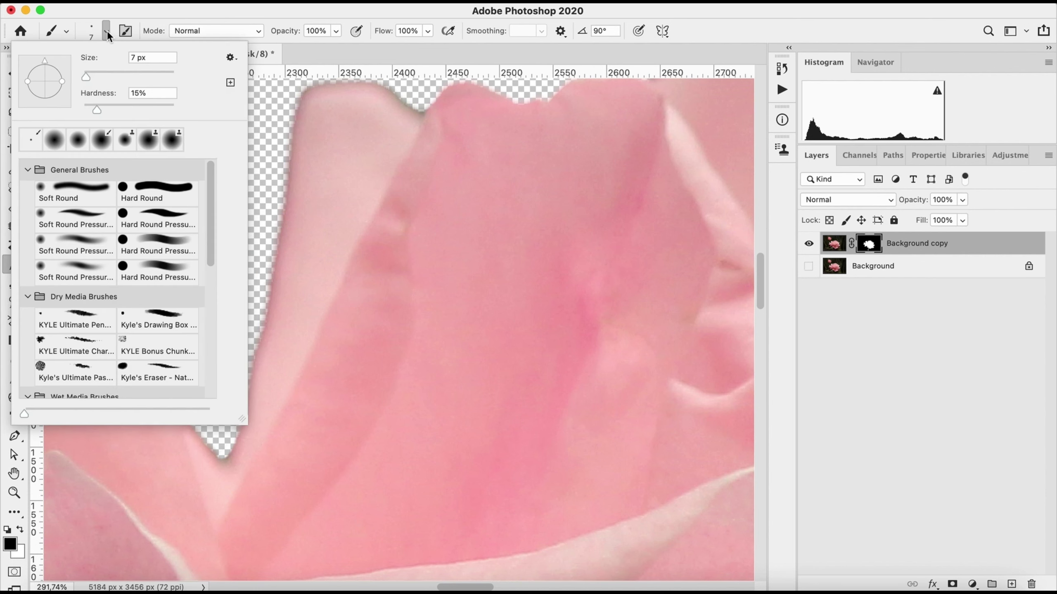
pyautogui.moveTo(100, 113); pyautogui.dragTo(104, 112)
pyautogui.click(258, 112)
# Step: Paint black on the mask along the dark fringe of the upper middle petals with a brush of up to 10 px
pyautogui.moveTo(238, 159); pyautogui.dragTo(176, 258)
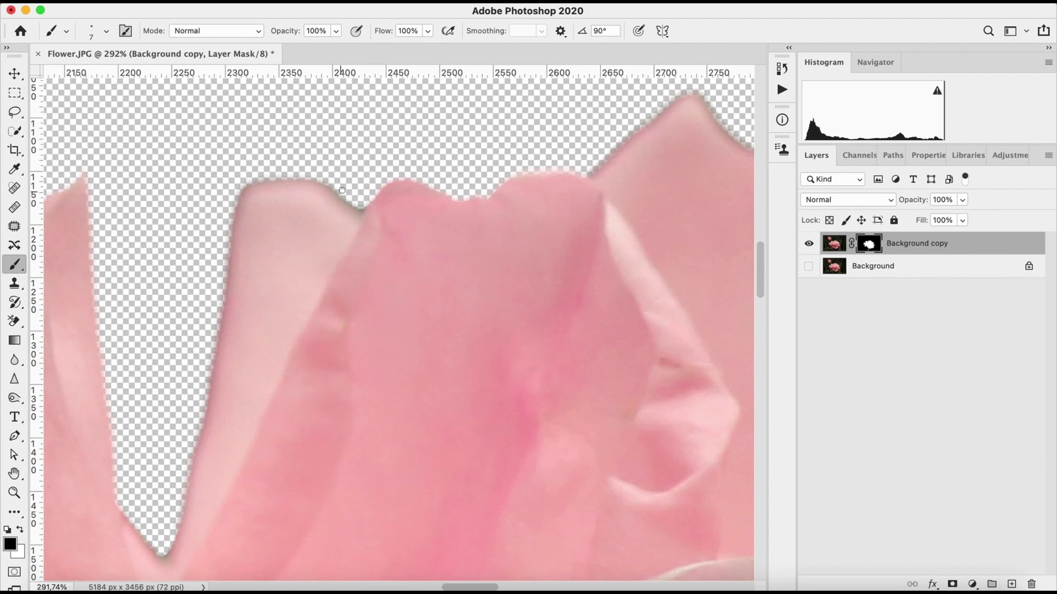
pyautogui.moveTo(341, 189); pyautogui.dragTo(339, 186)
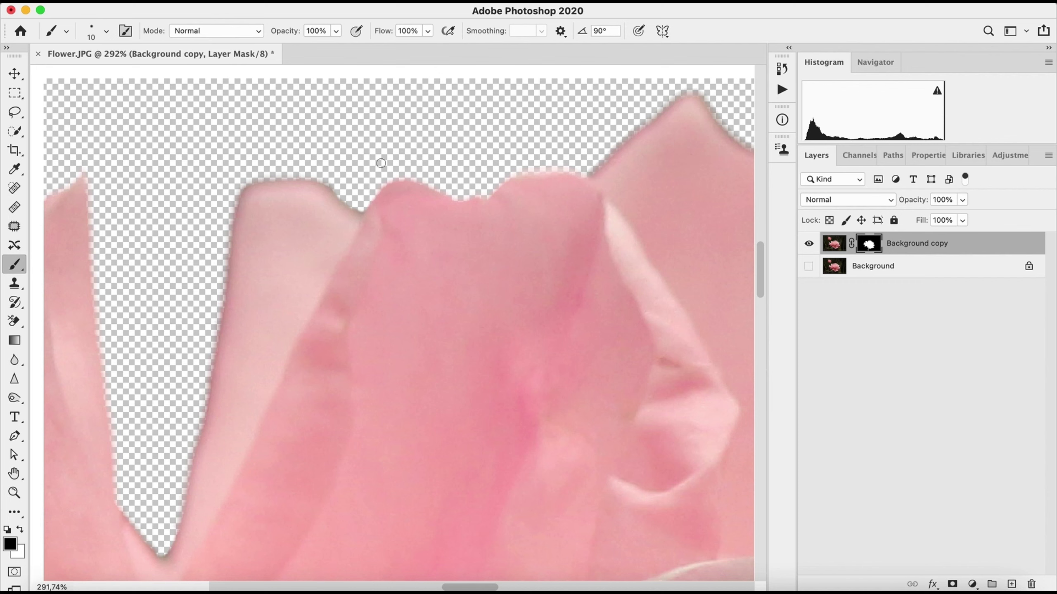
pyautogui.moveTo(593, 169); pyautogui.dragTo(616, 141)
pyautogui.moveTo(665, 103); pyautogui.dragTo(611, 155)
# Step: Mask out the dark remnants in the notches between the upper-left petals with a 7 px black brush
pyautogui.press('space')
pyautogui.moveTo(313, 247); pyautogui.dragTo(623, 186)
pyautogui.moveTo(329, 178)
pyautogui.mouseDown()
pyautogui.moveTo(358, 193)
pyautogui.moveTo(350, 183)
pyautogui.mouseUp()
pyautogui.moveTo(194, 106); pyautogui.dragTo(202, 130)
pyautogui.scroll(5, 212, 196)
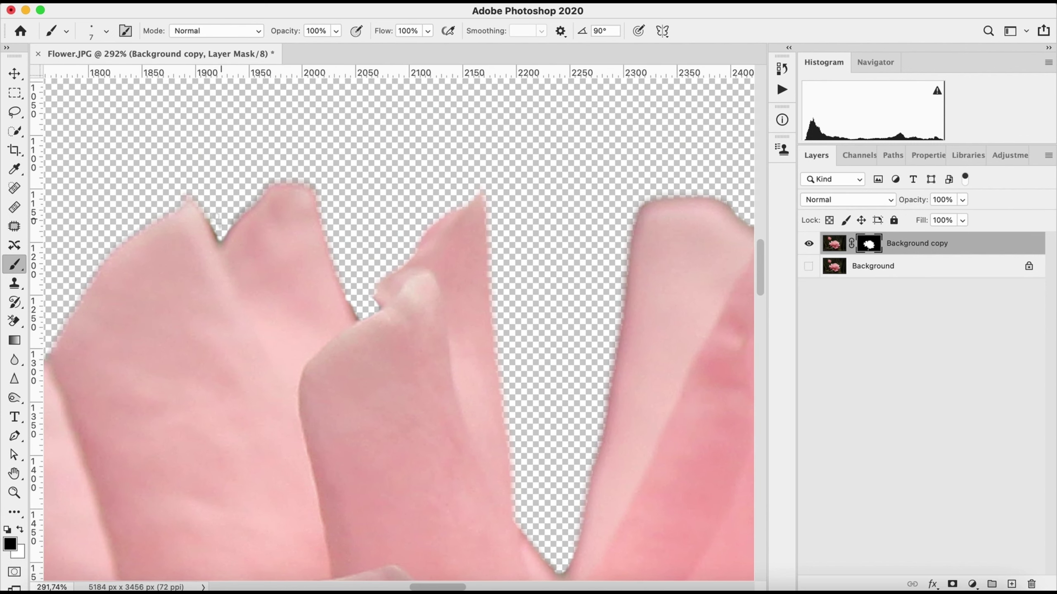
pyautogui.moveTo(222, 241); pyautogui.dragTo(225, 243)
pyautogui.moveTo(354, 317); pyautogui.dragTo(350, 308)
# Step: Switch the brush colour to white and restore the over-masked petal area in the upper-left notch
pyautogui.scroll(10, 259, 240)
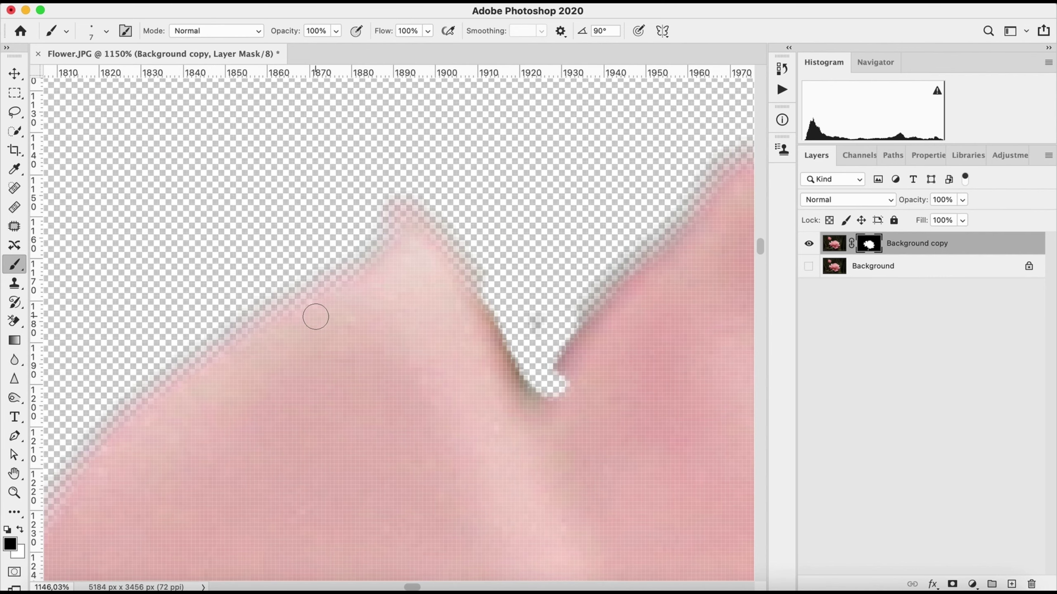
pyautogui.press('x')
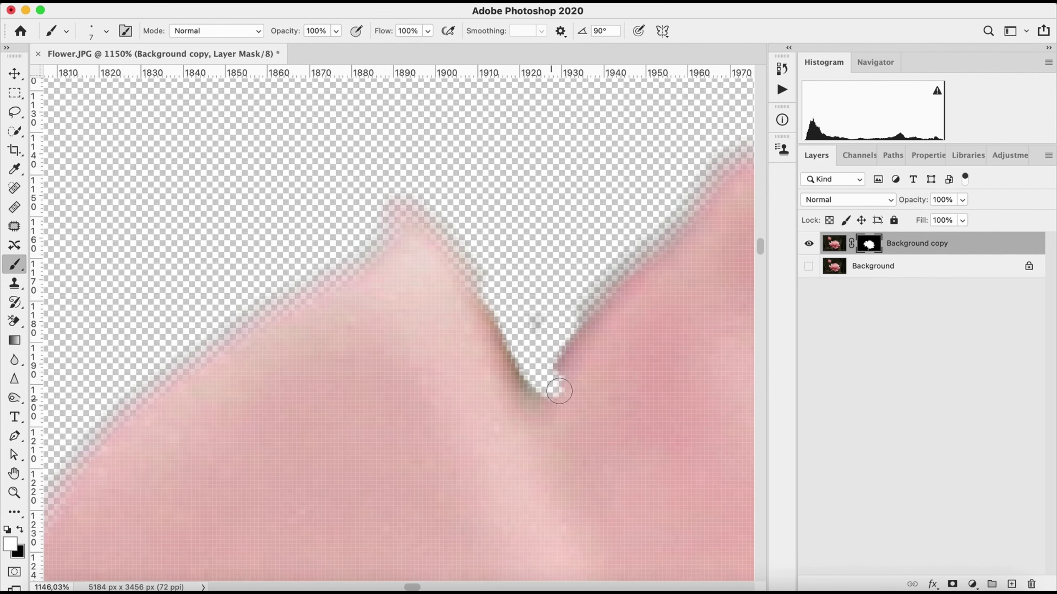
pyautogui.moveTo(559, 392)
pyautogui.mouseDown()
pyautogui.moveTo(568, 371)
pyautogui.moveTo(538, 423)
pyautogui.moveTo(520, 410)
pyautogui.mouseUp()
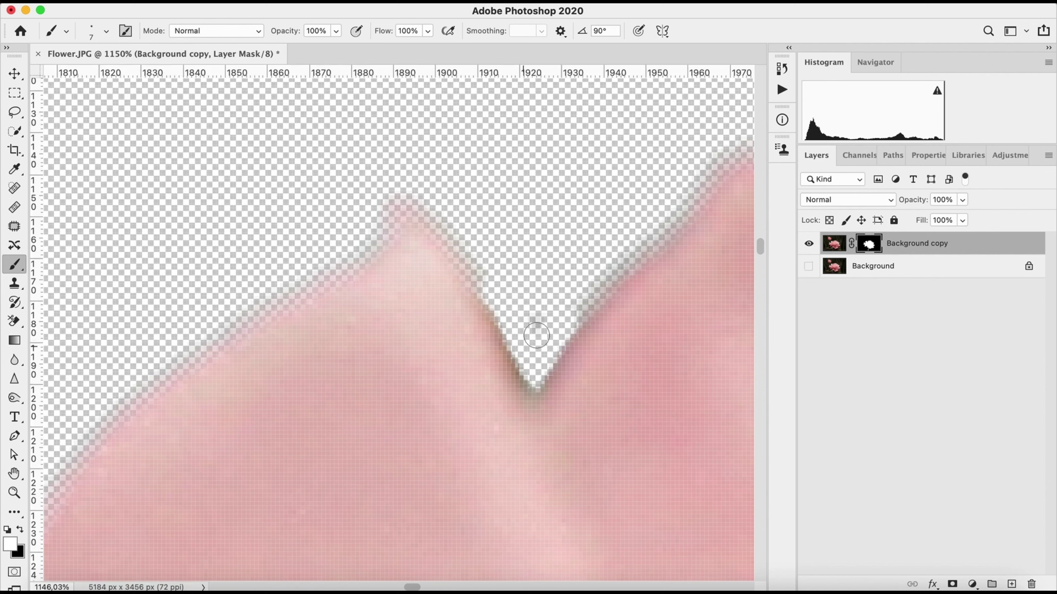
# Step: Switch back to black and mask the fringe along the notch's left side and the tip of the adjacent petal
pyautogui.press('x')
pyautogui.moveTo(527, 363)
pyautogui.mouseDown()
pyautogui.moveTo(529, 385)
pyautogui.moveTo(503, 316)
pyautogui.mouseUp()
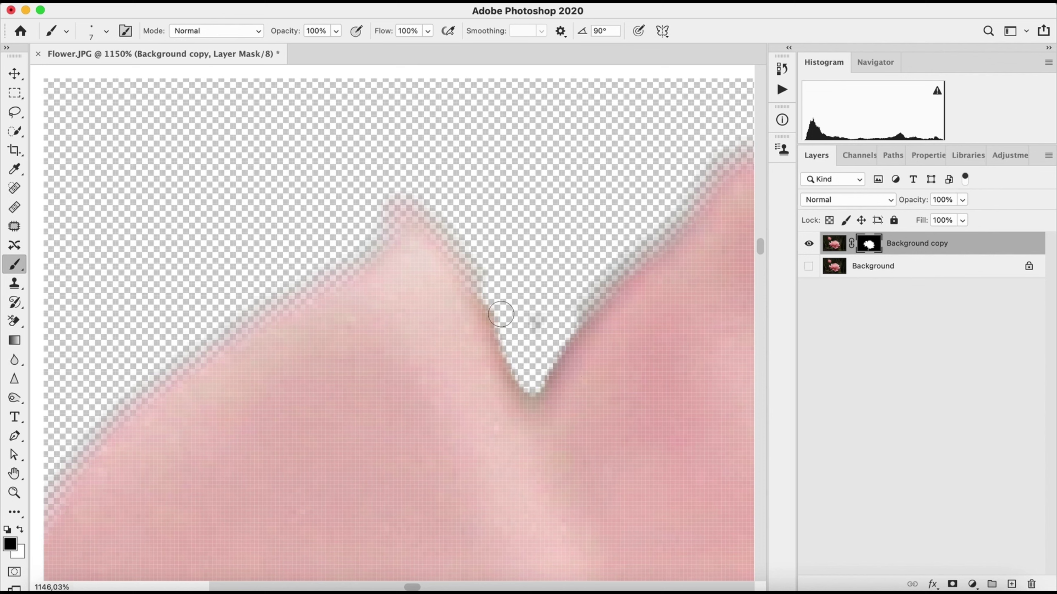
pyautogui.moveTo(392, 208)
pyautogui.mouseDown()
pyautogui.moveTo(441, 204)
pyautogui.moveTo(487, 272)
pyautogui.moveTo(448, 209)
pyautogui.mouseUp()
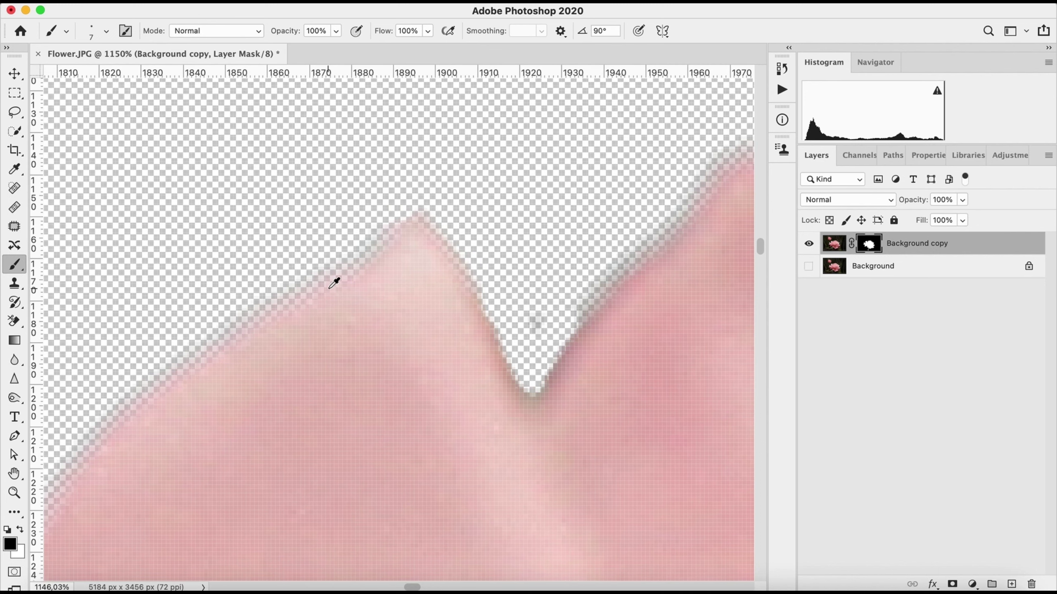
# Step: Mask out the upper part of the dark gap between the large left petal and its neighbour using 7 and 6 px brushes
pyautogui.scroll(-5, 333, 283)
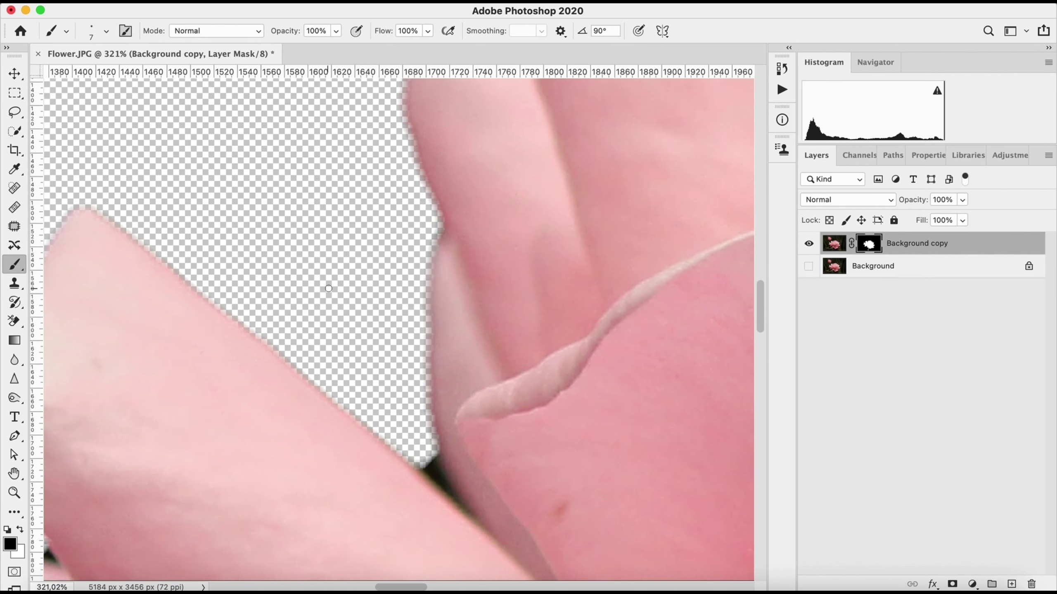
pyautogui.scroll(-5, 328, 288)
pyautogui.hscroll(3, 328, 288)
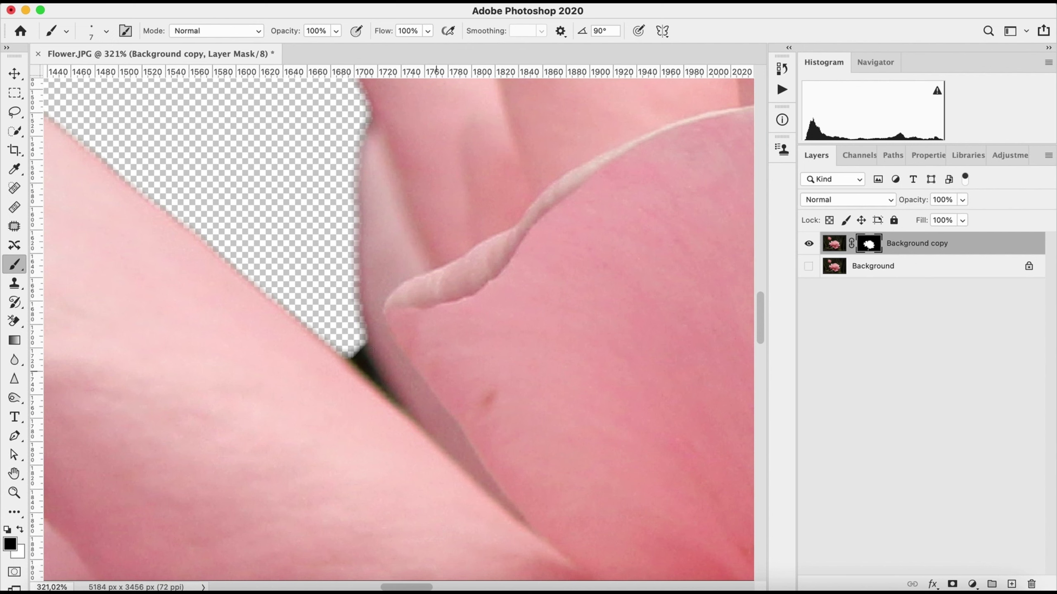
pyautogui.click(360, 354)
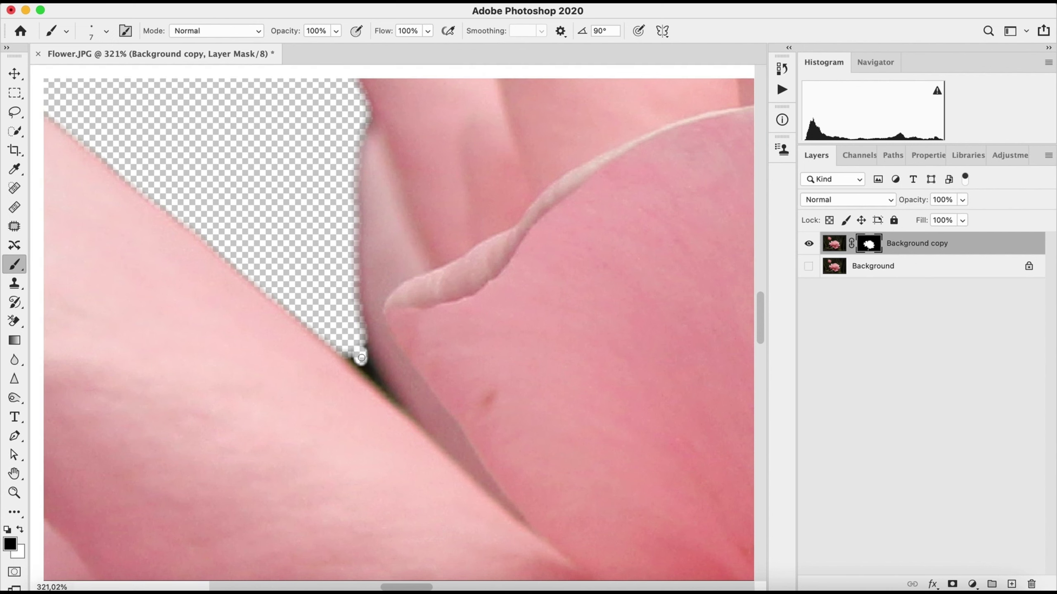
pyautogui.scroll(2, 359, 360)
pyautogui.scroll(1, 358, 359)
pyautogui.moveTo(326, 382)
pyautogui.mouseDown()
pyautogui.moveTo(314, 381)
pyautogui.moveTo(360, 422)
pyautogui.mouseUp()
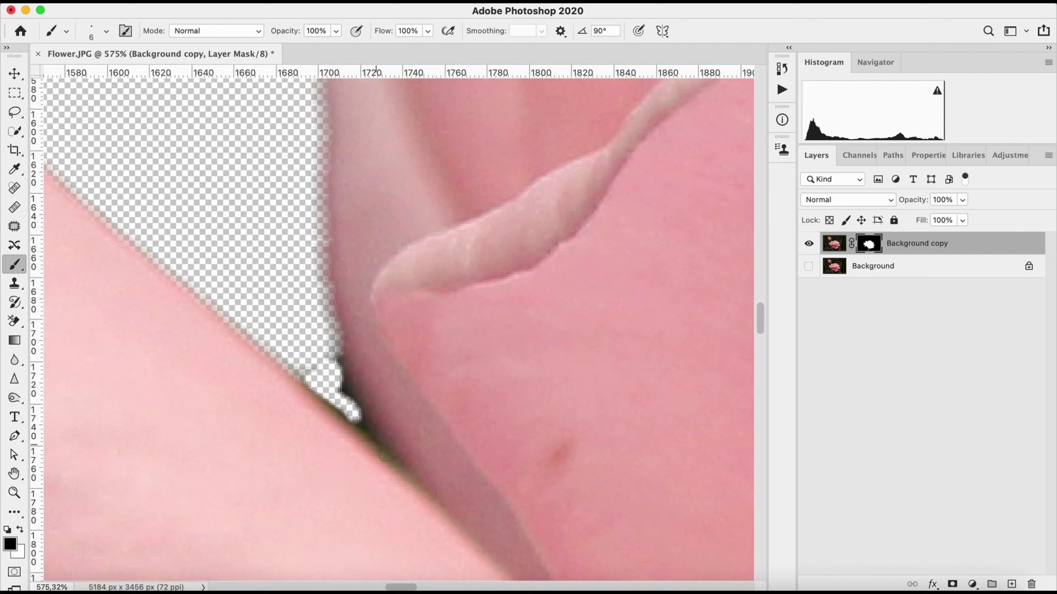
# Step: Mask out the dark remnants deep in the gap between the large left petal and its neighbour with 1, 4 and 2 px black brushes
pyautogui.press('[')
pyautogui.moveTo(393, 461); pyautogui.dragTo(353, 423)
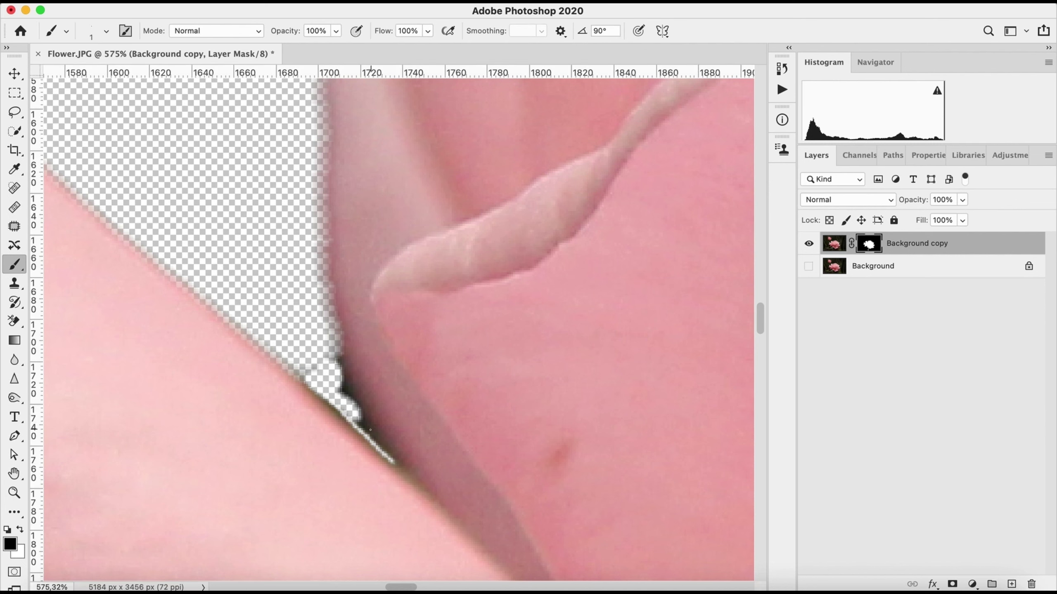
pyautogui.press('super+r')
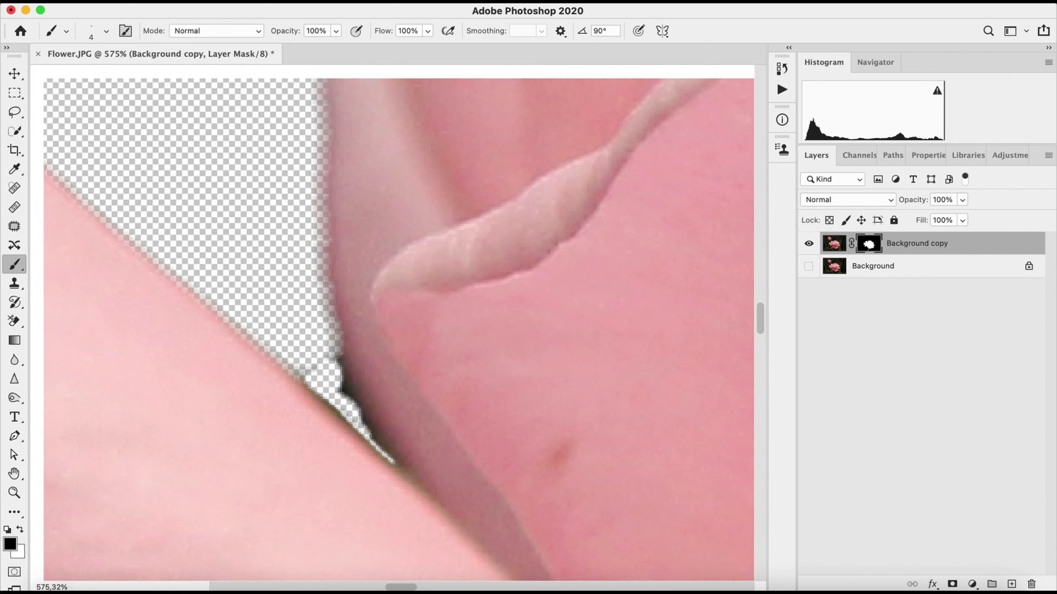
pyautogui.press('super+r')
pyautogui.moveTo(335, 349)
pyautogui.mouseDown()
pyautogui.moveTo(338, 365)
pyautogui.moveTo(331, 324)
pyautogui.moveTo(306, 366)
pyautogui.moveTo(315, 392)
pyautogui.moveTo(351, 423)
pyautogui.mouseUp()
pyautogui.moveTo(341, 378); pyautogui.dragTo(362, 413)
pyautogui.press(']')
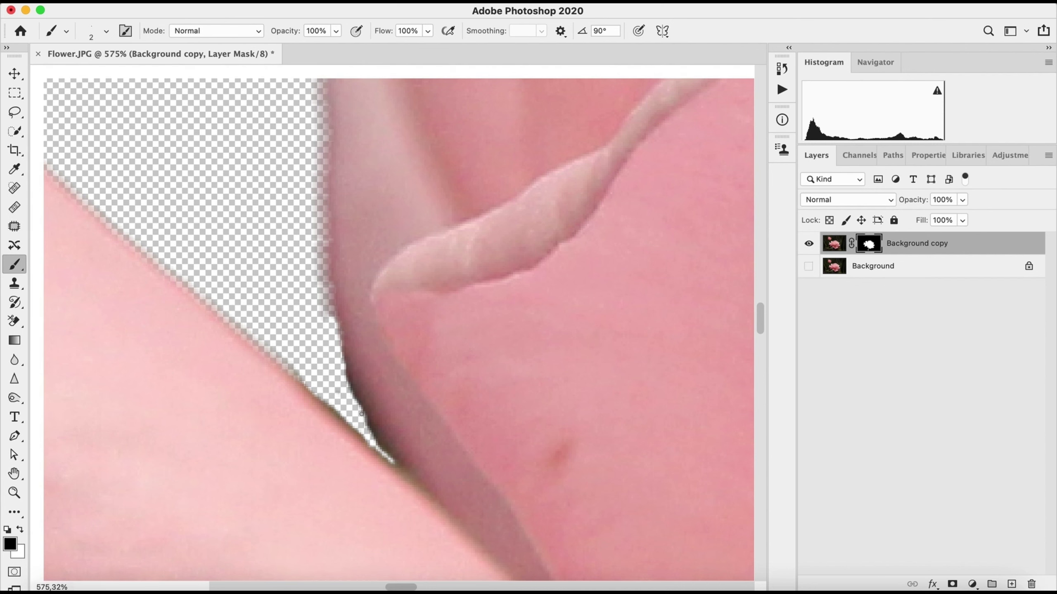
pyautogui.moveTo(393, 461); pyautogui.dragTo(341, 393)
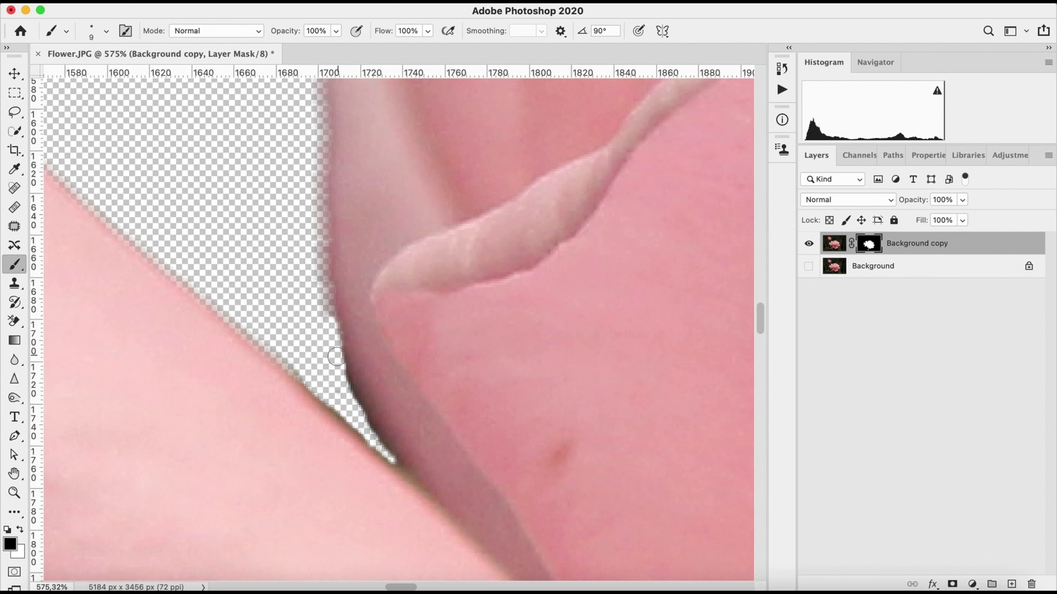
# Step: Refine the mask along both sides of the gap's narrow lower tip with 9 and 10 px brushes, switching between black and white
pyautogui.moveTo(336, 356)
pyautogui.mouseDown()
pyautogui.moveTo(360, 420)
pyautogui.moveTo(393, 460)
pyautogui.mouseUp()
pyautogui.press('x')
pyautogui.moveTo(407, 444); pyautogui.dragTo(407, 454)
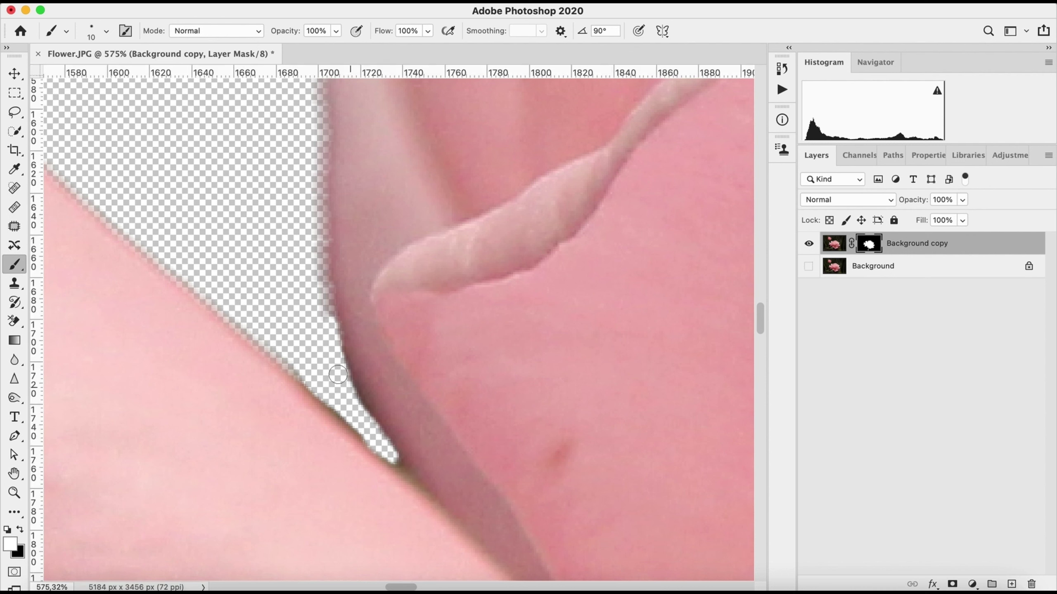
pyautogui.press('x')
pyautogui.moveTo(310, 388); pyautogui.dragTo(374, 439)
# Step: Mask out the dark wedge between the large left petal and the small petal below it using 10 and 6 px black brushes
pyautogui.scroll(-10, 312, 475)
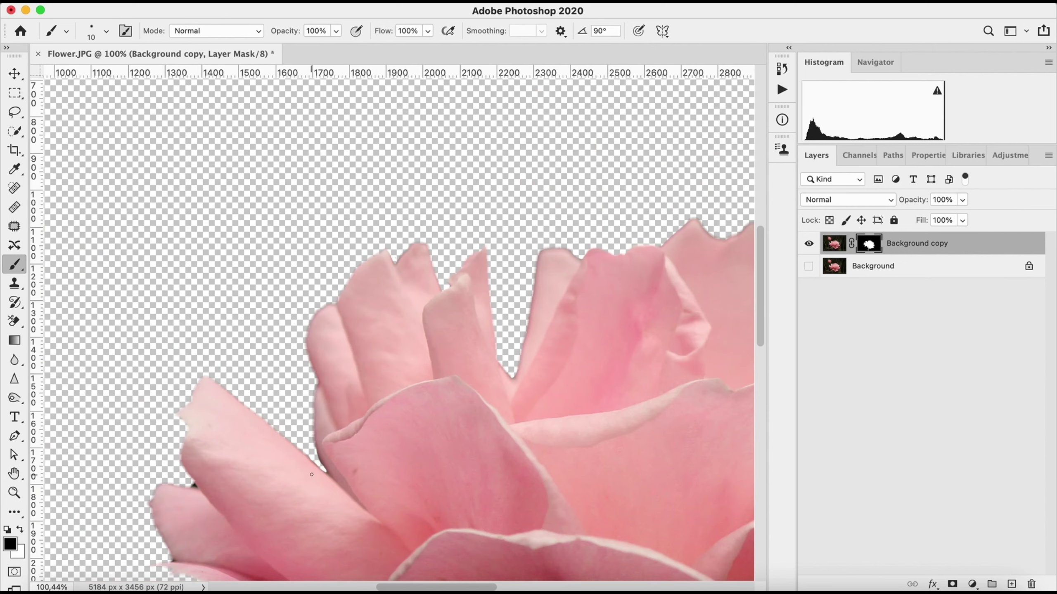
pyautogui.scroll(-3, 312, 475)
pyautogui.hscroll(-2, 312, 475)
pyautogui.scroll(5, 258, 421)
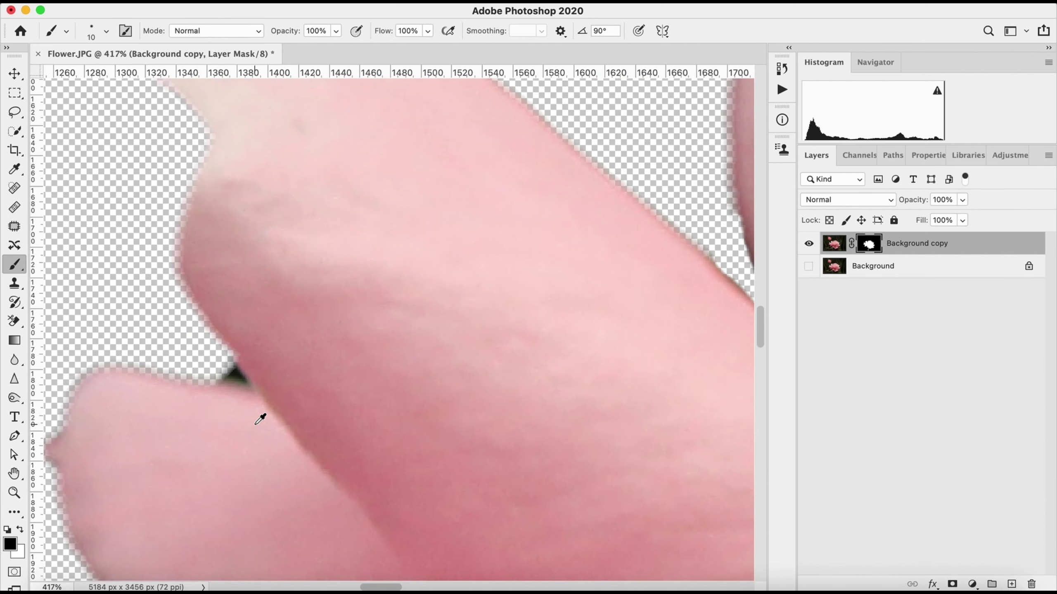
pyautogui.scroll(2, 236, 385)
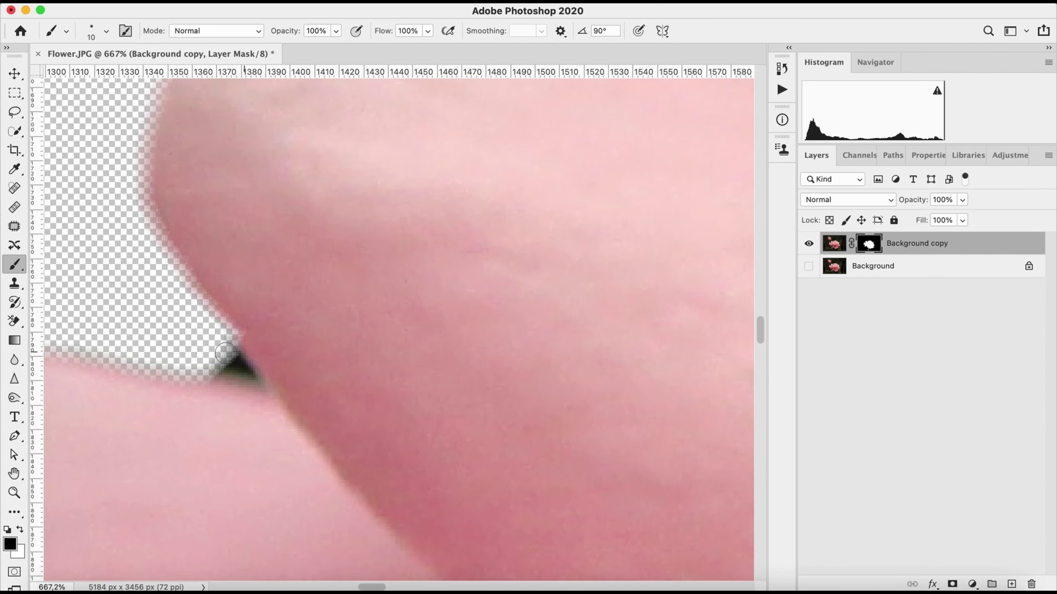
pyautogui.moveTo(226, 353); pyautogui.dragTo(218, 369)
pyautogui.press('super+z')
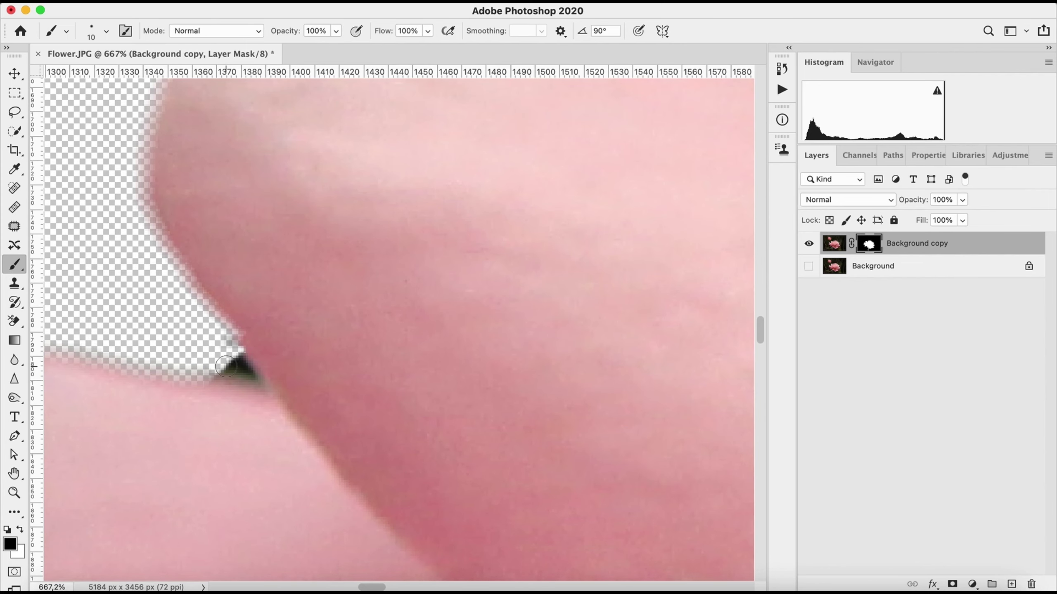
pyautogui.moveTo(228, 370); pyautogui.dragTo(231, 352)
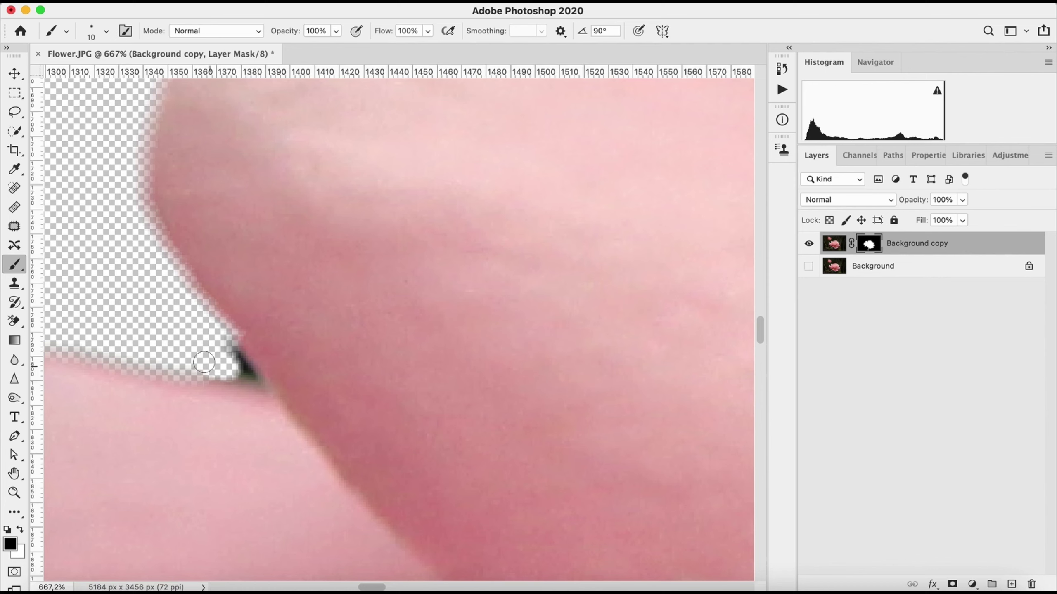
pyautogui.press('[')
pyautogui.moveTo(232, 356)
pyautogui.mouseDown()
pyautogui.moveTo(251, 377)
pyautogui.moveTo(235, 375)
pyautogui.moveTo(255, 376)
pyautogui.moveTo(232, 349)
pyautogui.mouseUp()
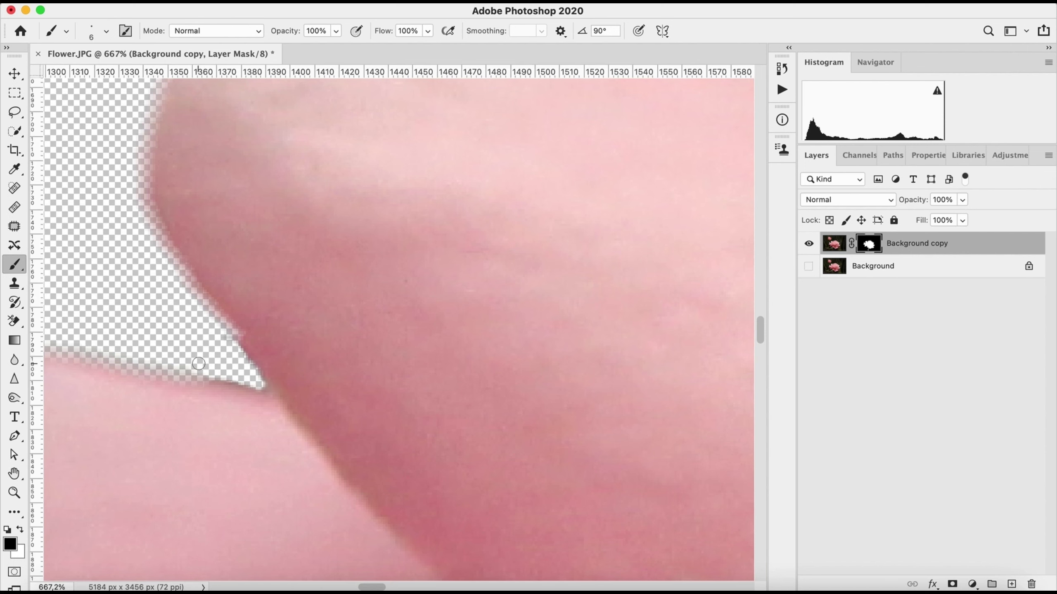
# Step: Mask out the dark spot in the notch beneath the small left petal with the 6 px black brush
pyautogui.scroll(-10, 199, 366)
pyautogui.scroll(8, 187, 395)
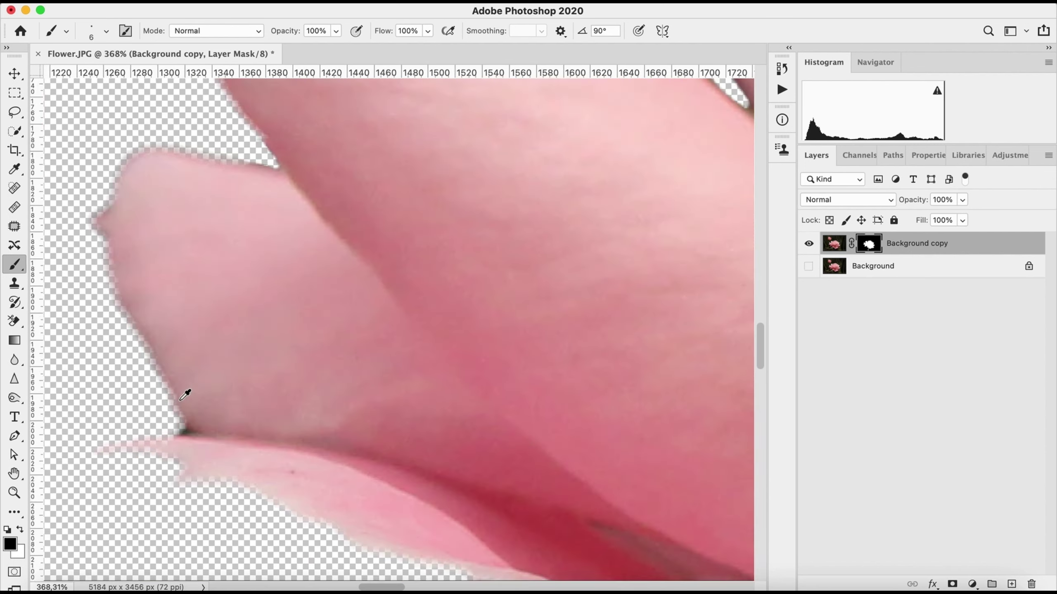
pyautogui.moveTo(200, 479)
pyautogui.mouseDown()
pyautogui.moveTo(174, 485)
pyautogui.moveTo(208, 485)
pyautogui.moveTo(171, 450)
pyautogui.moveTo(187, 477)
pyautogui.moveTo(148, 414)
pyautogui.mouseUp()
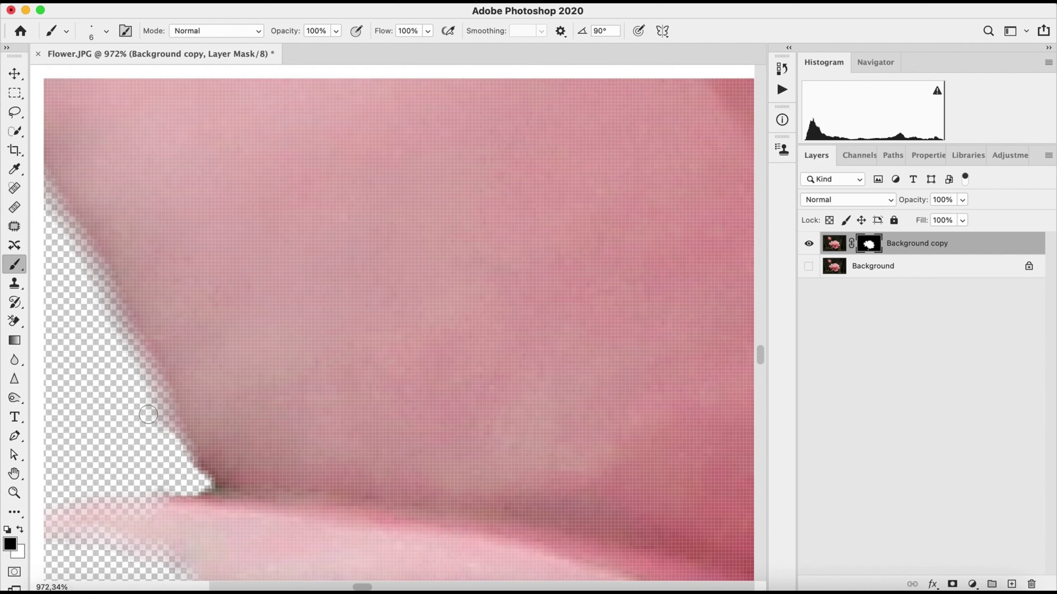
# Step: Touch up the mask in the upper and lower notches of the small left petal to remove the leftover dark fringe
pyautogui.scroll(-10, 113, 384)
pyautogui.scroll(-3, 110, 390)
pyautogui.scroll(4, 110, 390)
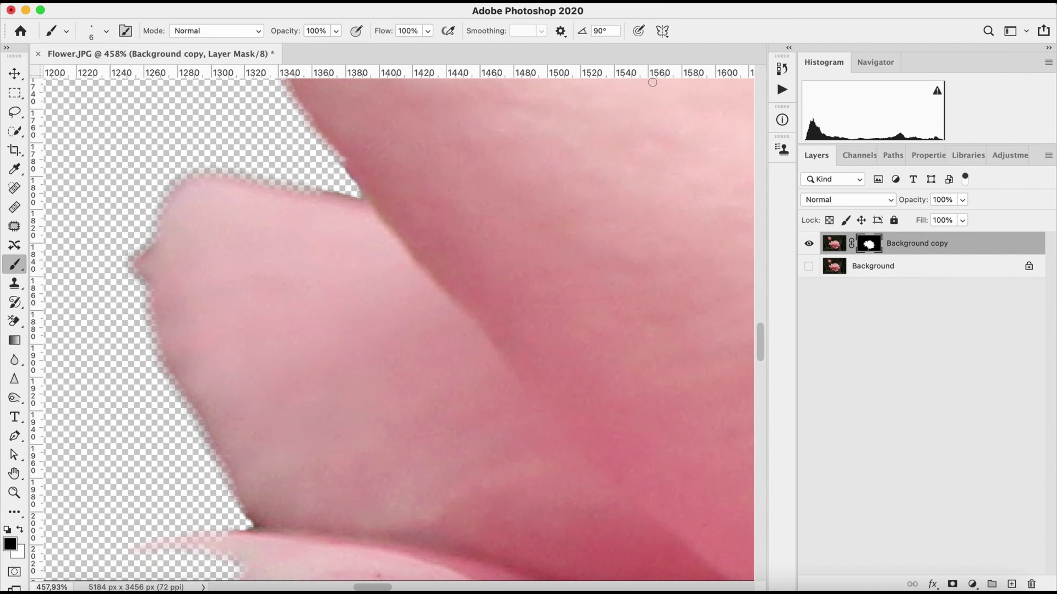
pyautogui.moveTo(350, 193)
pyautogui.mouseDown()
pyautogui.moveTo(307, 187)
pyautogui.moveTo(360, 192)
pyautogui.moveTo(338, 165)
pyautogui.mouseUp()
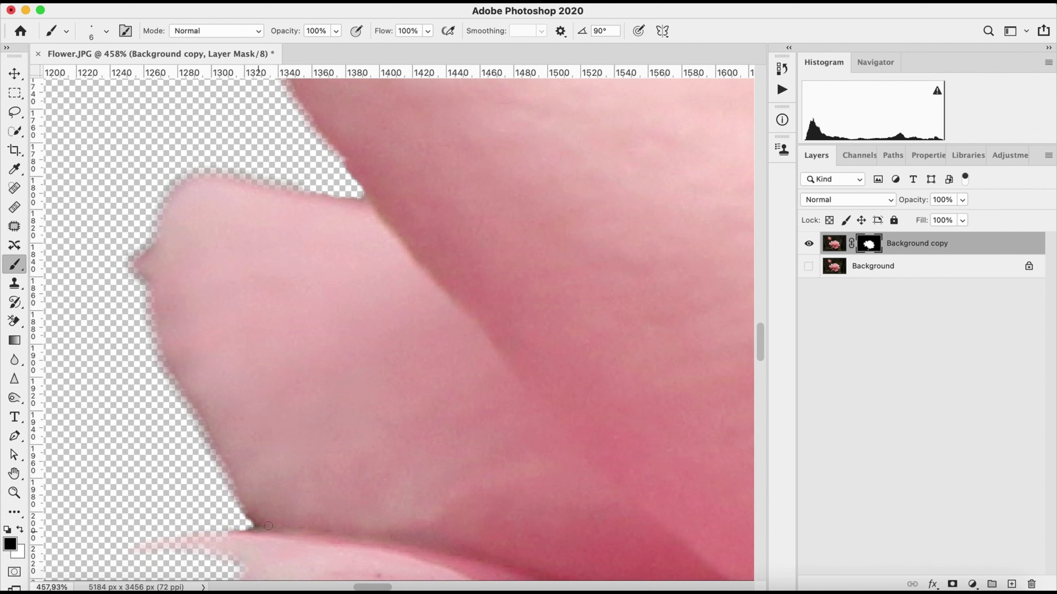
pyautogui.moveTo(255, 530); pyautogui.dragTo(241, 524)
# Step: Mask out the dark spot between the lower pink petal and the dark red petal with an 8 px black brush
pyautogui.scroll(-10, 198, 294)
pyautogui.scroll(-8, 191, 299)
pyautogui.scroll(-5, 191, 299)
pyautogui.hscroll(4, 191, 299)
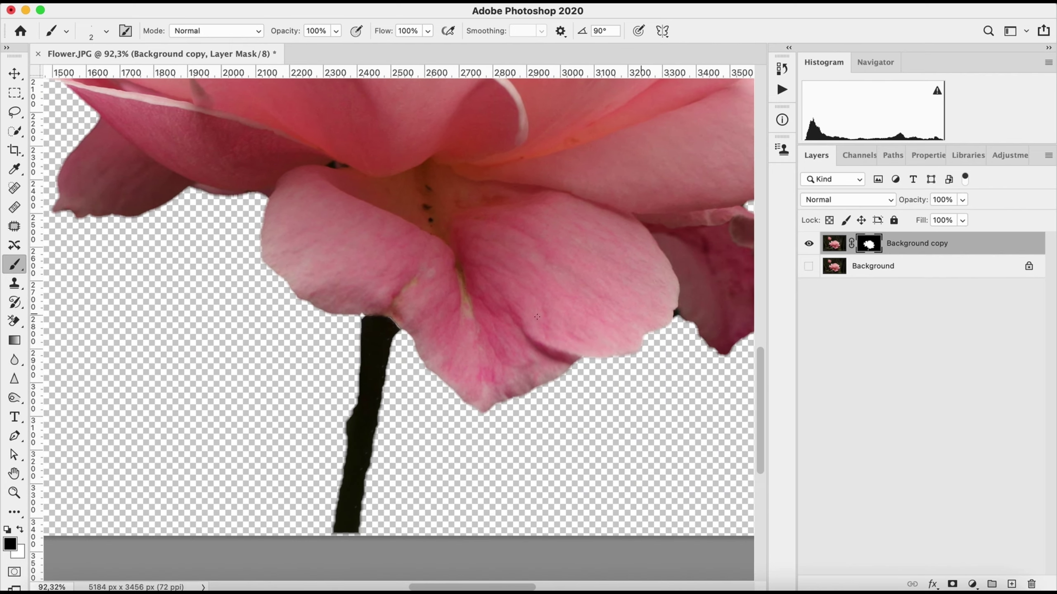
pyautogui.hscroll(9, 604, 340)
pyautogui.scroll(1, 567, 340)
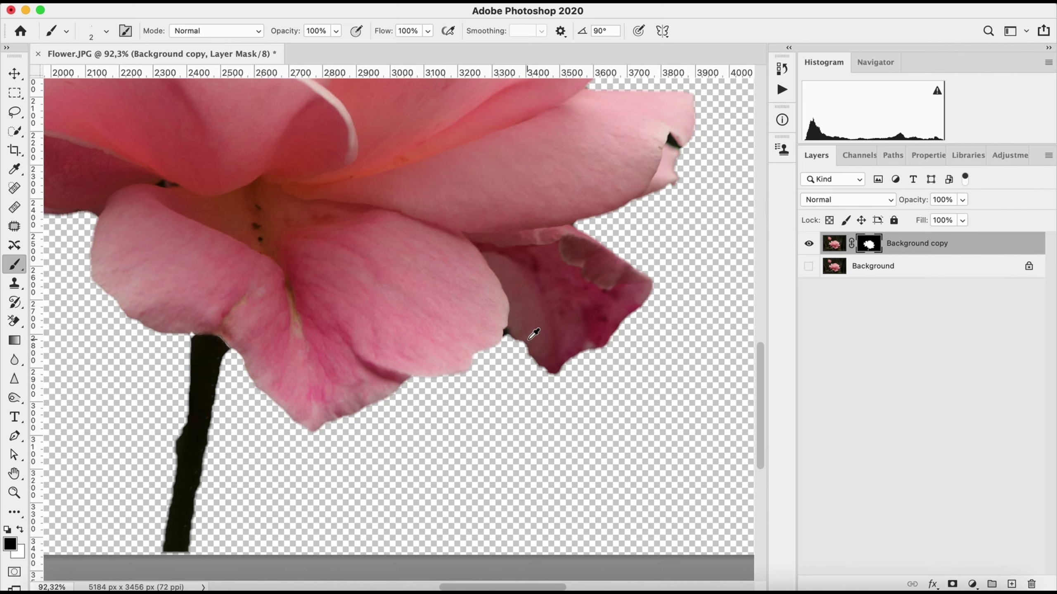
pyautogui.scroll(8, 528, 339)
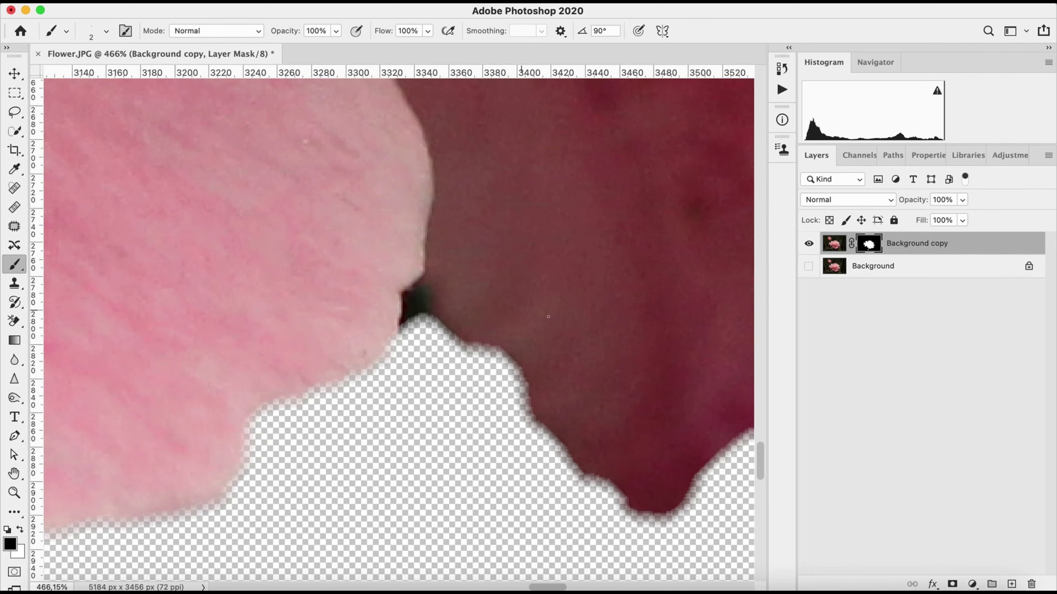
pyautogui.moveTo(409, 300)
pyautogui.mouseDown()
pyautogui.moveTo(405, 325)
pyautogui.moveTo(408, 296)
pyautogui.moveTo(432, 333)
pyautogui.mouseUp()
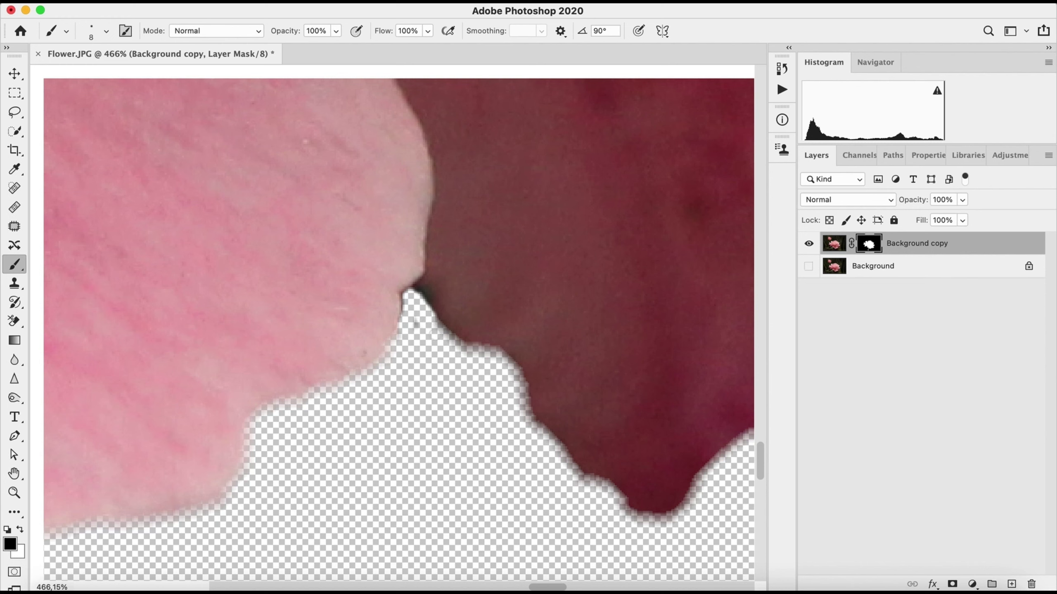
pyautogui.moveTo(409, 298); pyautogui.dragTo(406, 310)
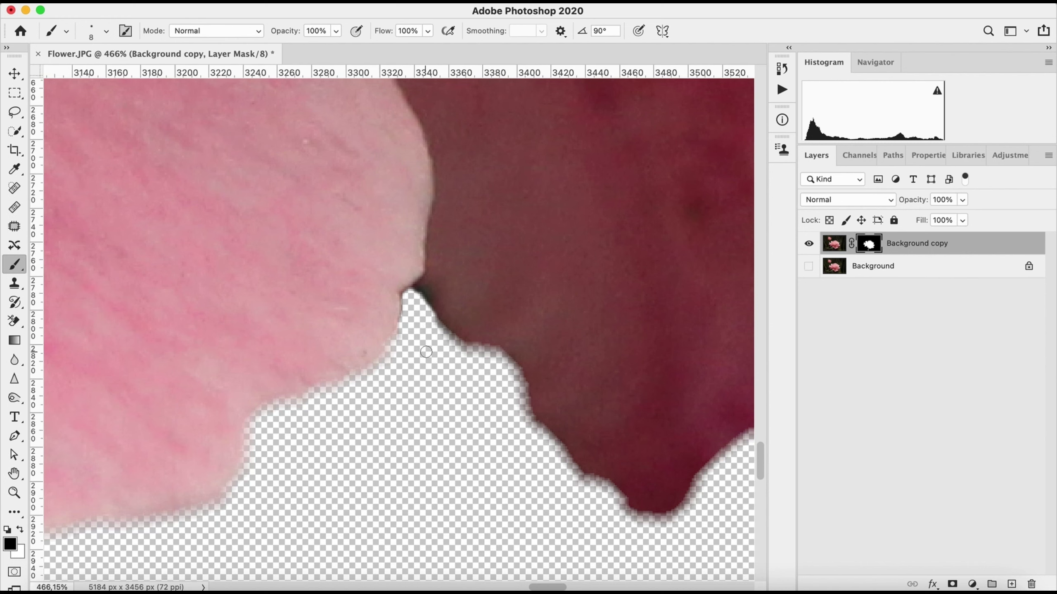
# Step: Switch the brush colour to white and paint over the hole at the stem's upper-left corner at 9 px
pyautogui.scroll(-10, 426, 351)
pyautogui.hscroll(3, 426, 351)
pyautogui.scroll(5, 534, 317)
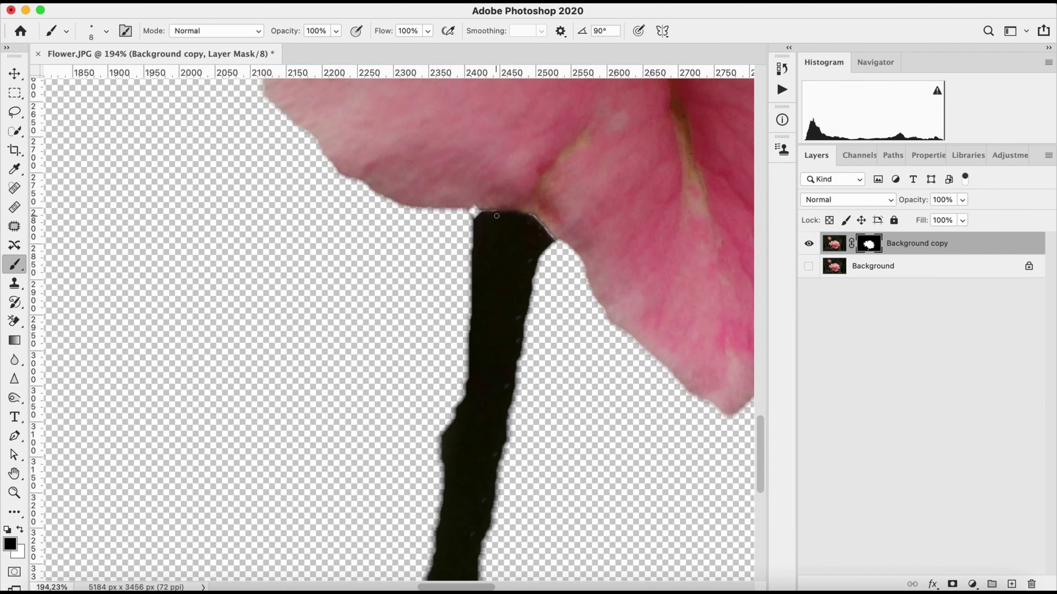
pyautogui.scroll(6, 496, 216)
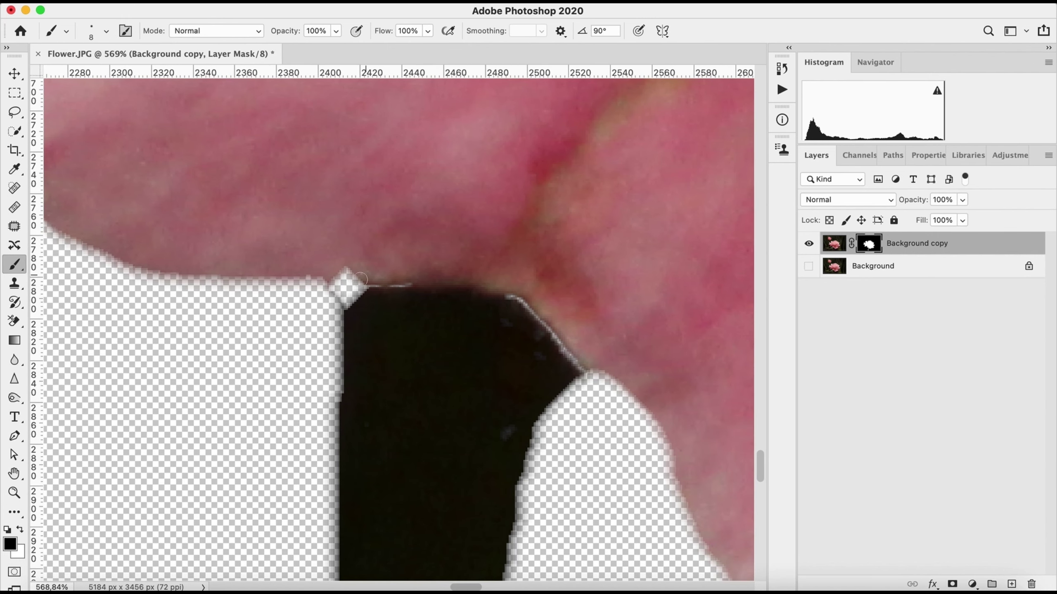
pyautogui.click(21, 535)
pyautogui.moveTo(350, 279); pyautogui.dragTo(358, 300)
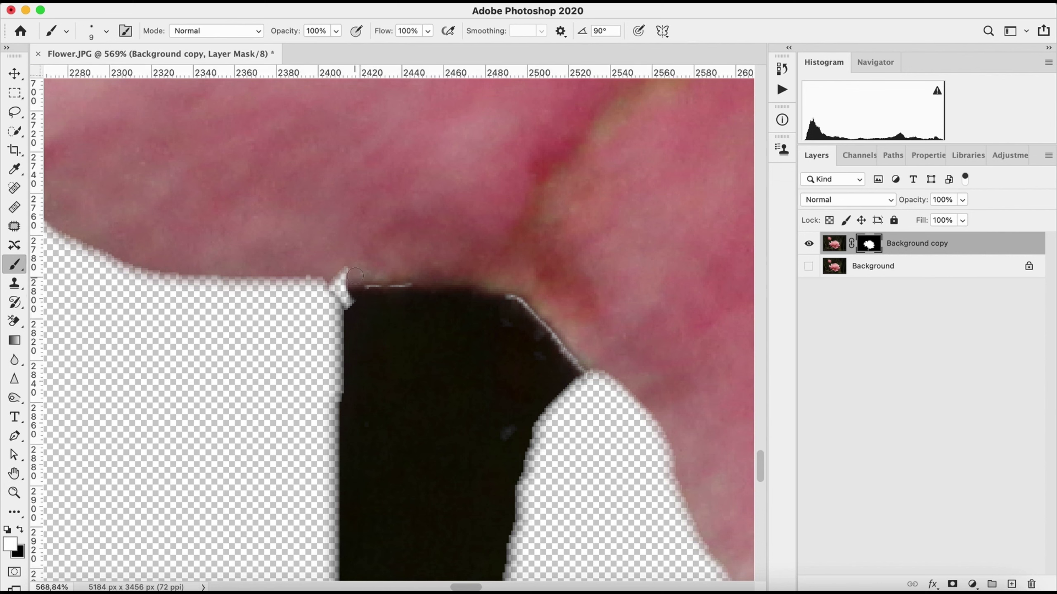
# Step: Restore the missing areas where the stem meets the petals using a 40 px white brush
pyautogui.press(']')
pyautogui.press(']')
pyautogui.press(']')
pyautogui.press(']')
pyautogui.press(']')
pyautogui.press(']')
pyautogui.press(']')
pyautogui.moveTo(511, 308); pyautogui.dragTo(529, 327)
pyautogui.moveTo(531, 331); pyautogui.dragTo(556, 333)
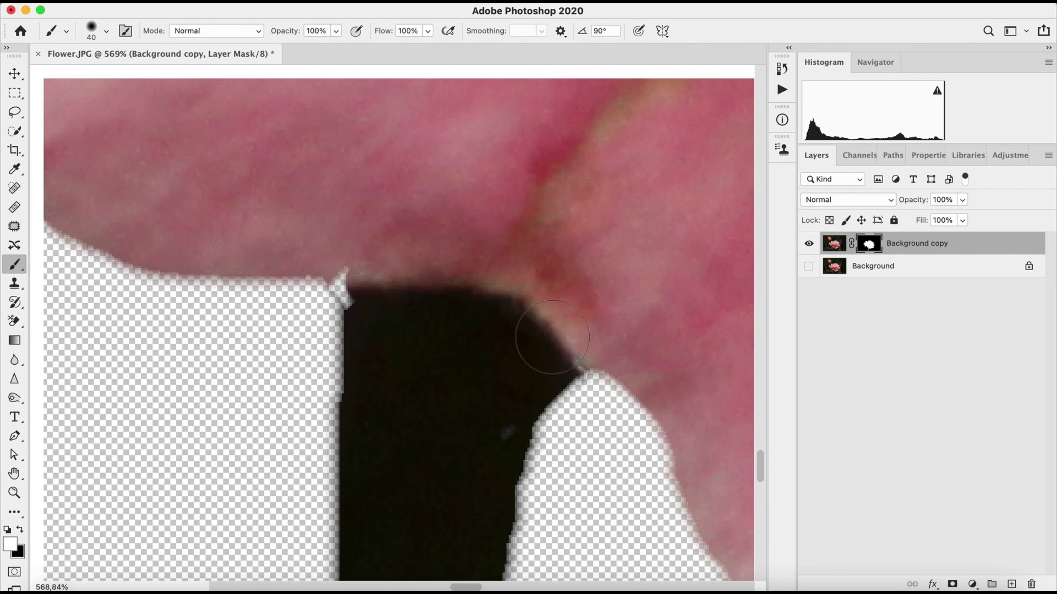
pyautogui.moveTo(389, 299)
pyautogui.mouseDown()
pyautogui.moveTo(308, 291)
pyautogui.moveTo(304, 345)
pyautogui.mouseUp()
pyautogui.hotkey('ctrl', 'r')
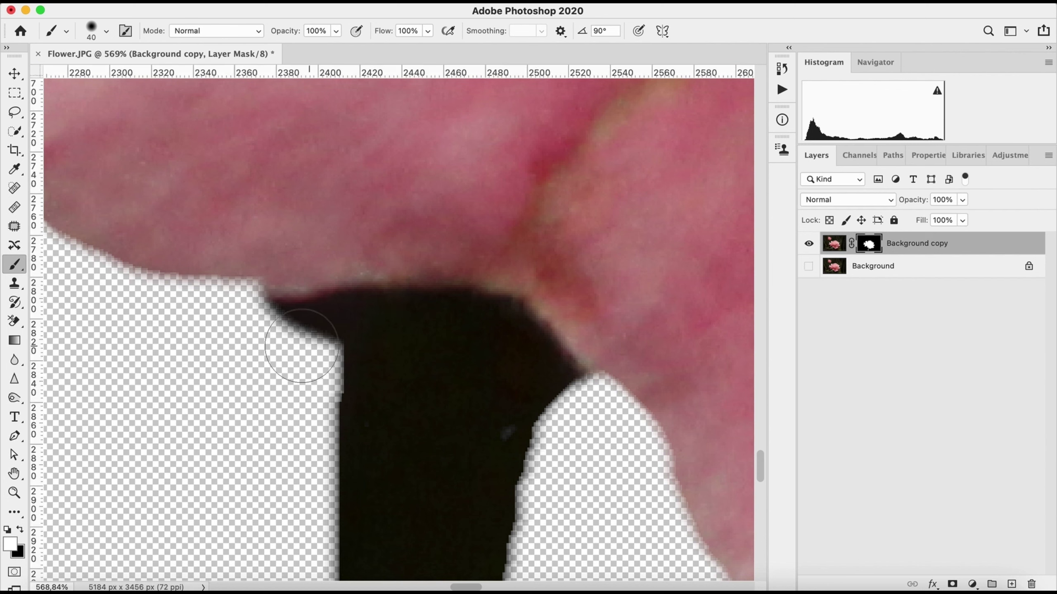
# Step: Switch back to black and mask out the excess dark area beside the stem's upper-left corner with a 7 px brush
pyautogui.click(21, 531)
pyautogui.press('[')
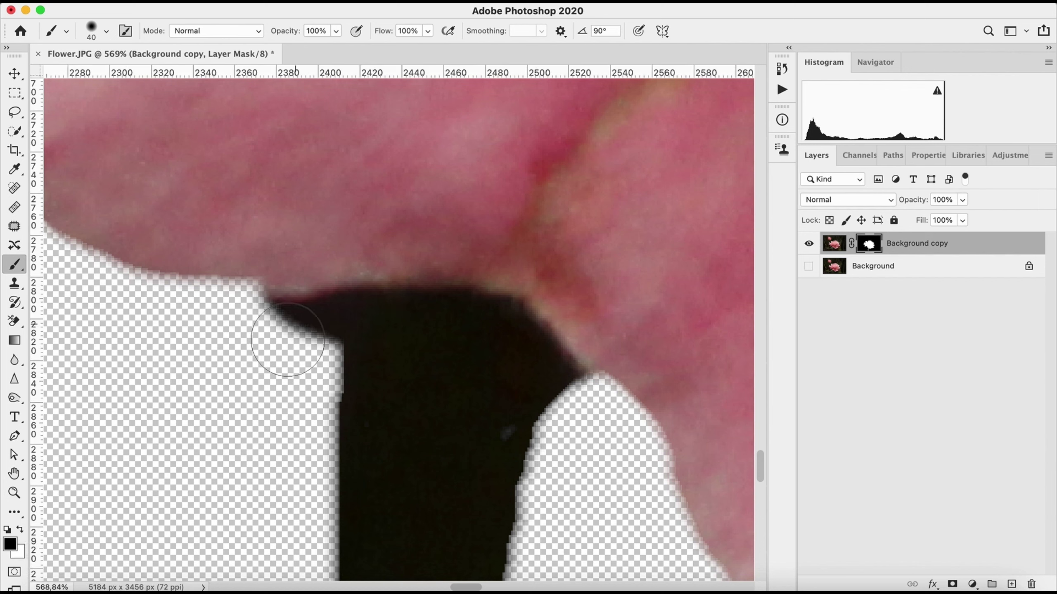
pyautogui.press('[')
pyautogui.press('[')
pyautogui.press('[')
pyautogui.press('[')
pyautogui.press('[')
pyautogui.press('[')
pyautogui.press('[')
pyautogui.press('[')
pyautogui.moveTo(266, 315)
pyautogui.mouseDown()
pyautogui.moveTo(334, 295)
pyautogui.moveTo(337, 351)
pyautogui.moveTo(330, 327)
pyautogui.moveTo(274, 303)
pyautogui.moveTo(331, 300)
pyautogui.moveTo(323, 358)
pyautogui.moveTo(313, 322)
pyautogui.moveTo(277, 326)
pyautogui.moveTo(308, 334)
pyautogui.moveTo(310, 366)
pyautogui.moveTo(337, 387)
pyautogui.mouseUp()
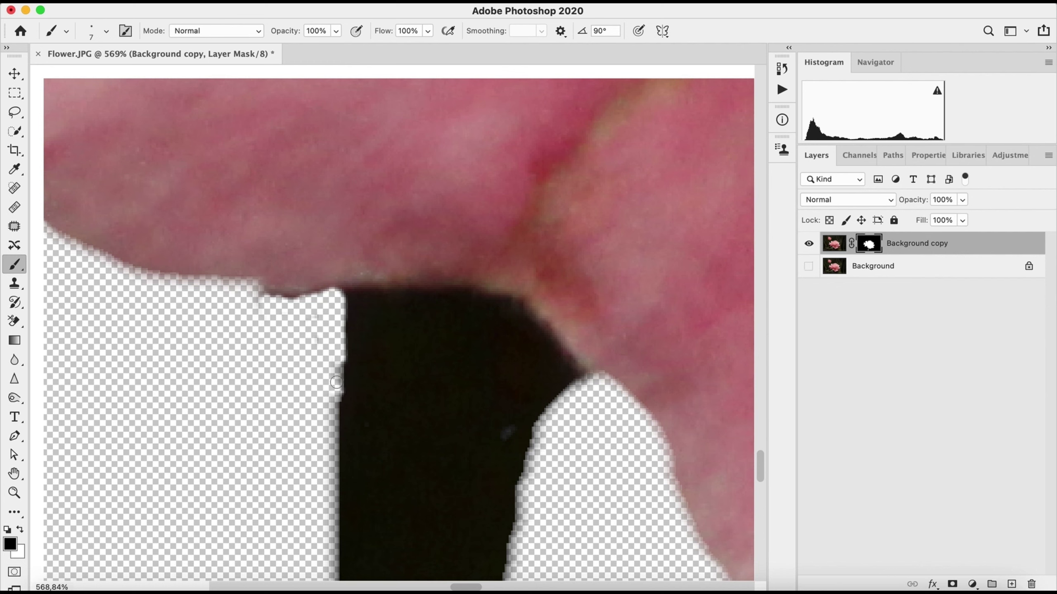
pyautogui.press('super+r')
# Step: Paint white on the mask along the stem's interior with a 25 px brush to fill the faint semi-transparent specks
pyautogui.press('x')
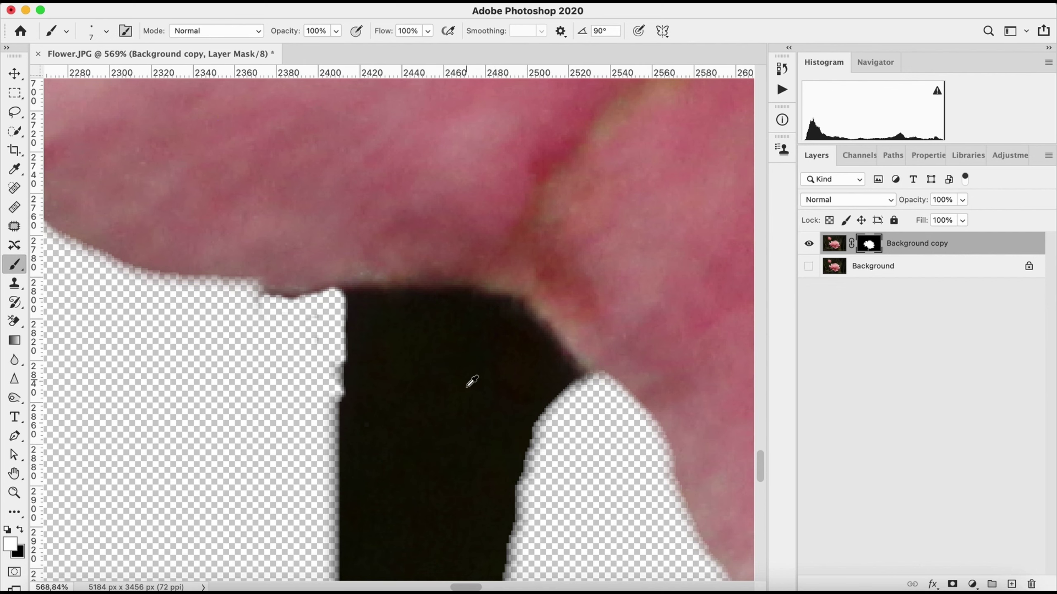
pyautogui.scroll(-10, 467, 388)
pyautogui.scroll(-3, 466, 388)
pyautogui.scroll(5, 467, 387)
pyautogui.scroll(-3, 466, 386)
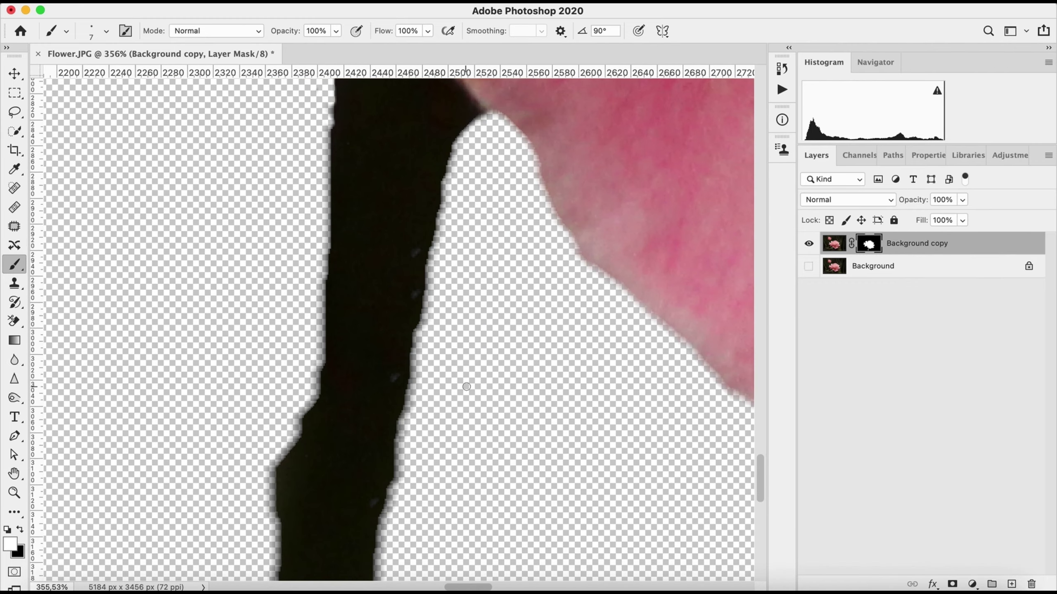
pyautogui.press(']')
pyautogui.press(']')
pyautogui.press(']')
pyautogui.press(']')
pyautogui.press('super+r')
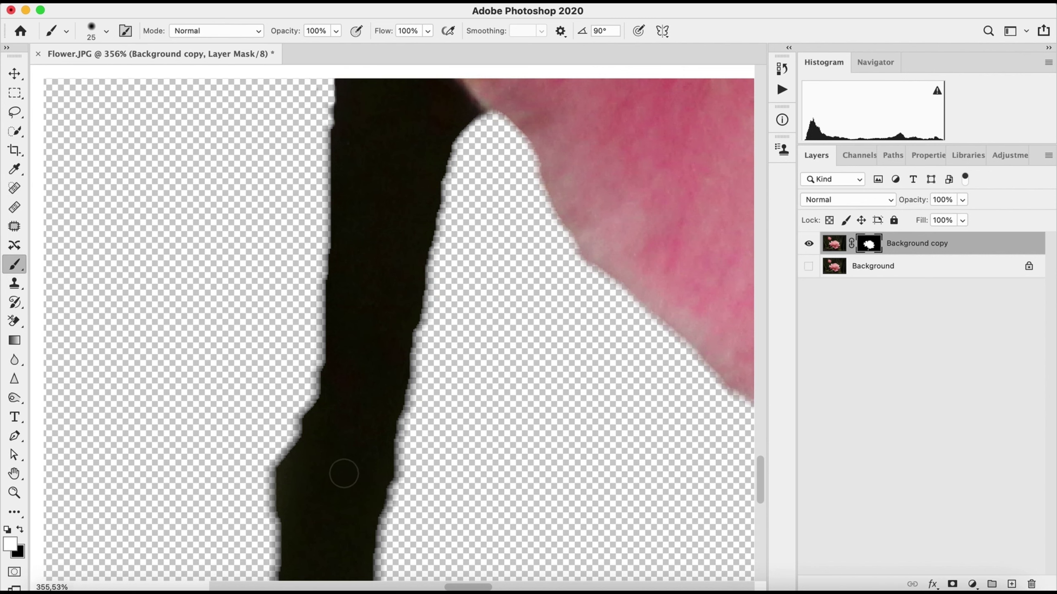
pyautogui.moveTo(359, 336); pyautogui.dragTo(361, 295)
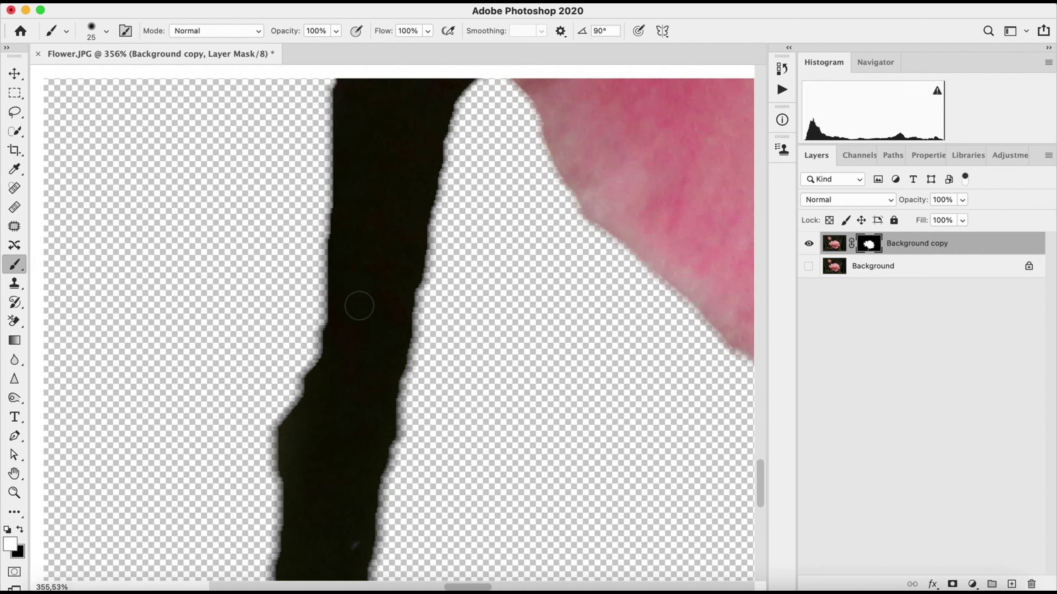
pyautogui.moveTo(316, 416); pyautogui.dragTo(360, 196)
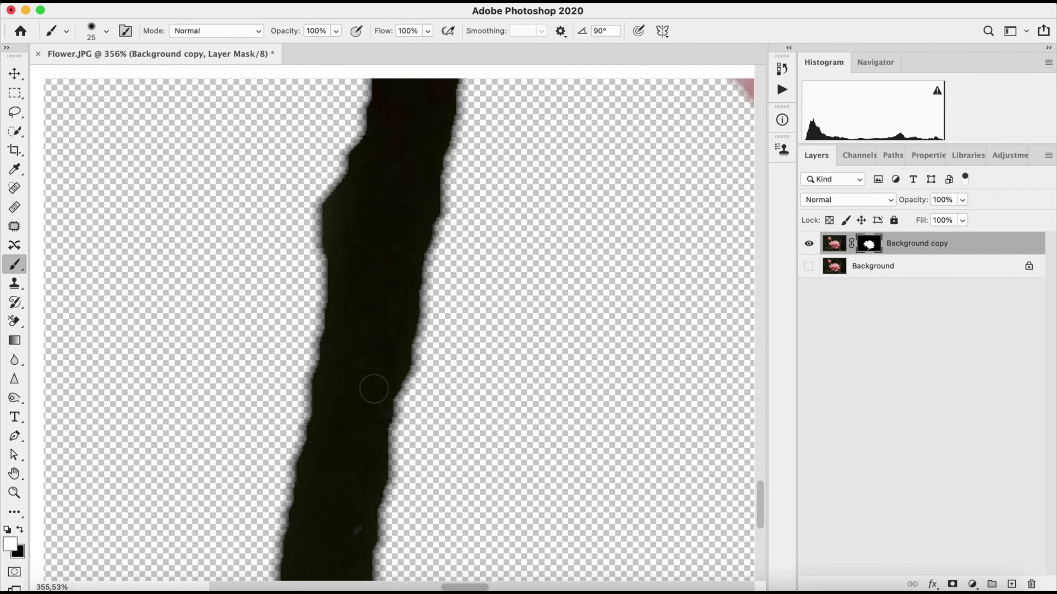
pyautogui.moveTo(349, 429); pyautogui.dragTo(373, 200)
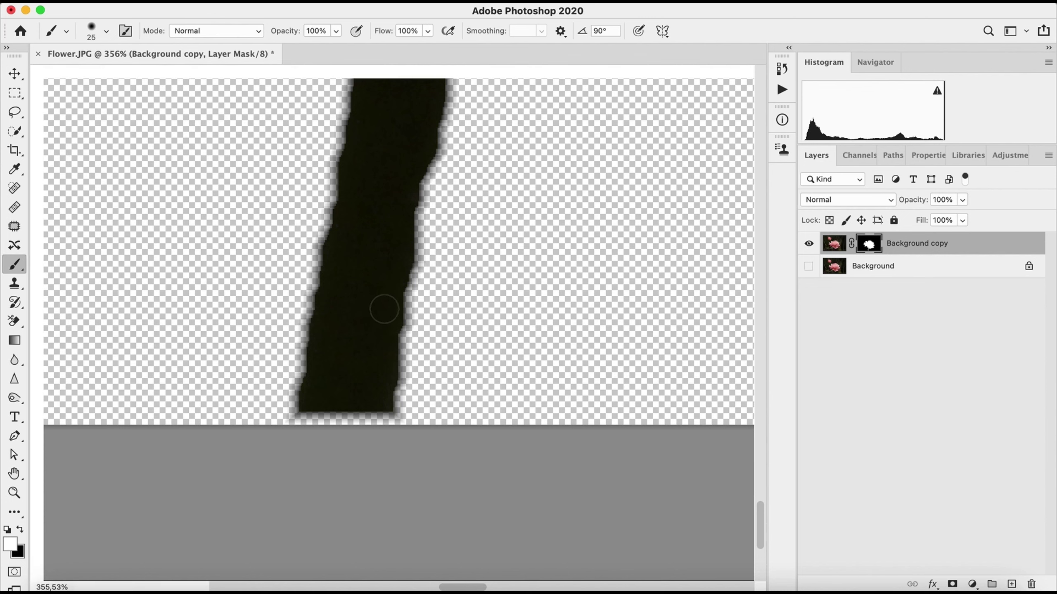
# Step: Extend the stem down to the bottom edge of the canvas by painting its lower end white on the mask
pyautogui.moveTo(316, 425)
pyautogui.mouseDown()
pyautogui.moveTo(377, 406)
pyautogui.moveTo(358, 420)
pyautogui.mouseUp()
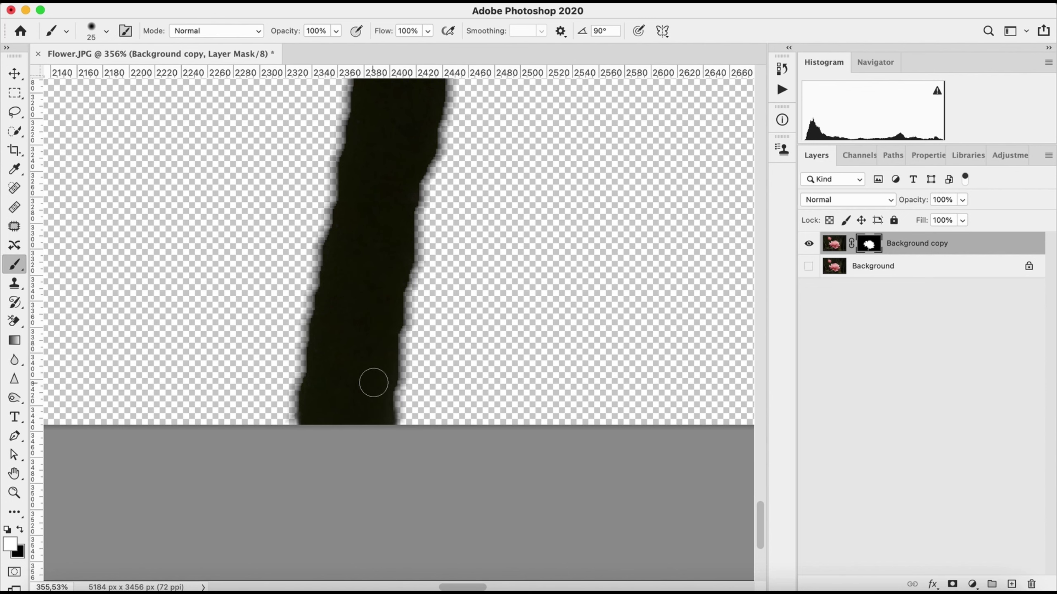
pyautogui.scroll(-5, 467, 293)
pyautogui.scroll(9, 467, 293)
pyautogui.hscroll(10, 467, 293)
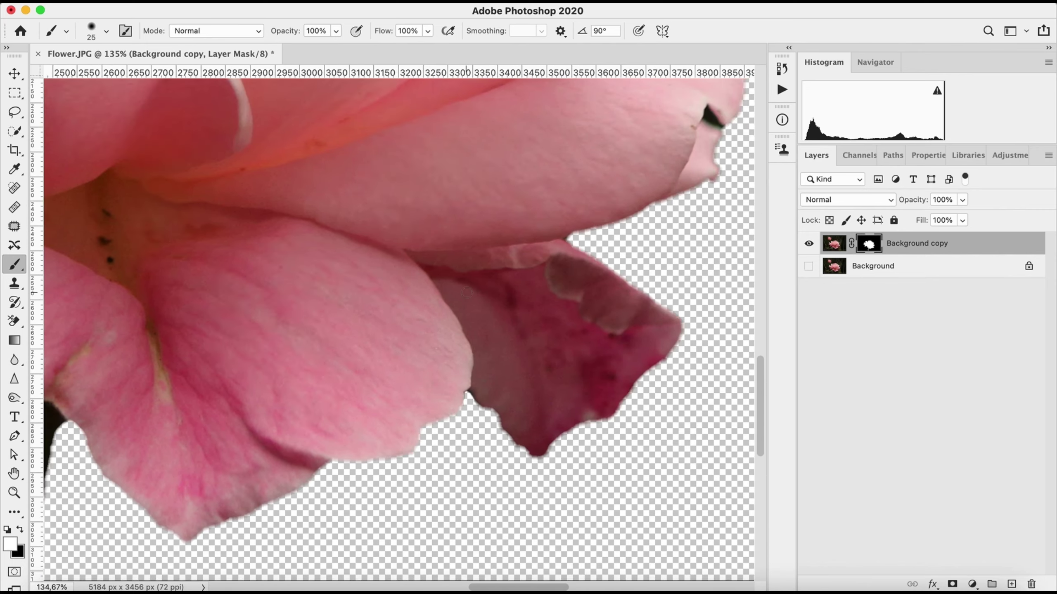
# Step: Inspect the cutout's edges around the whole flower, showing and hiding the red mask overlay
pyautogui.scroll(10, 467, 292)
pyautogui.hscroll(8, 467, 293)
pyautogui.scroll(-5, 466, 293)
pyautogui.hscroll(-5, 467, 293)
pyautogui.hscroll(-1, 466, 293)
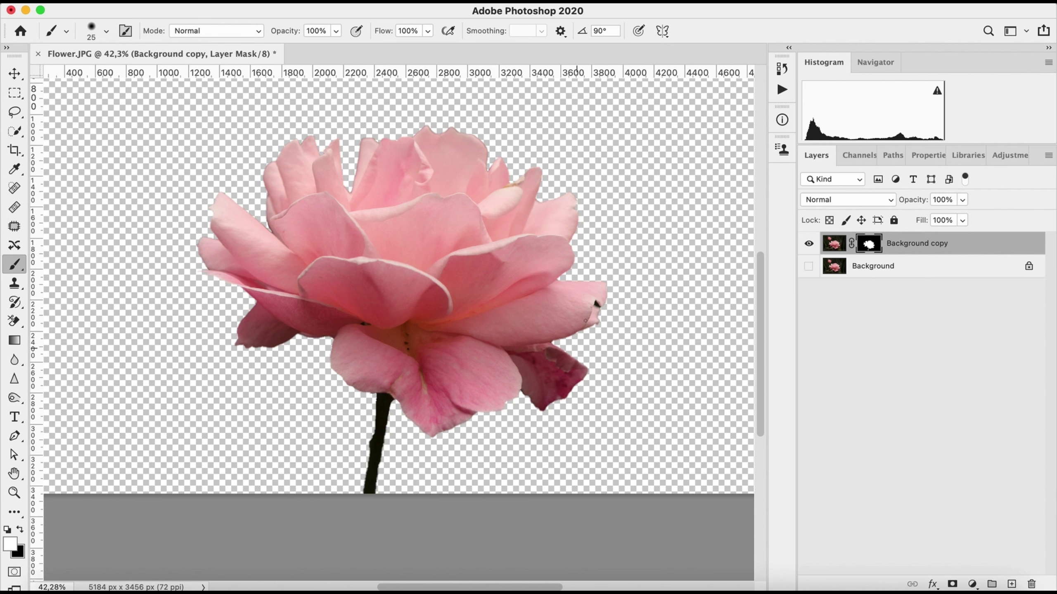
pyautogui.press('\\')
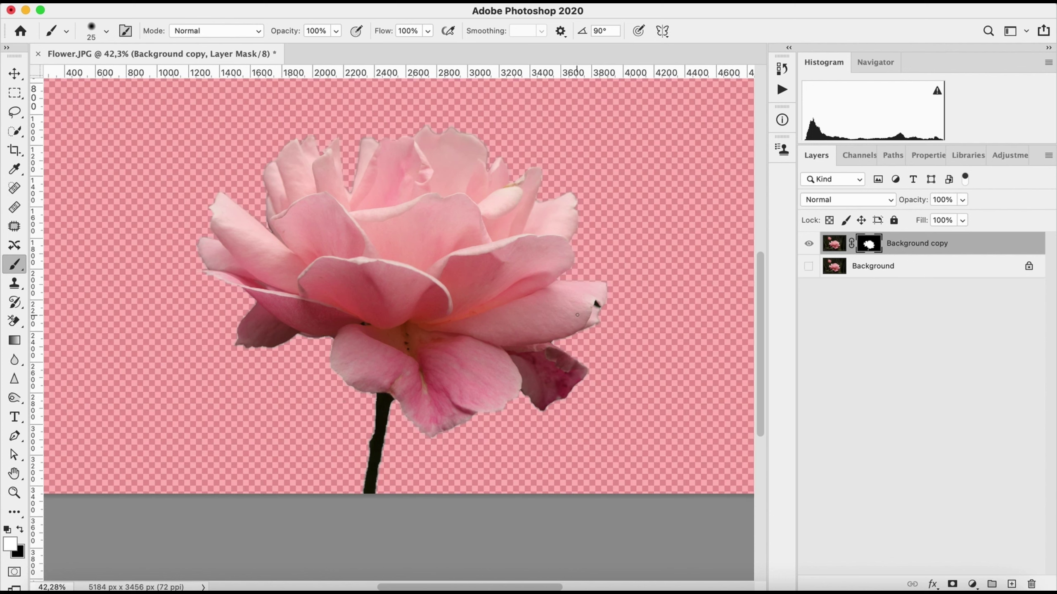
pyautogui.press('\\')
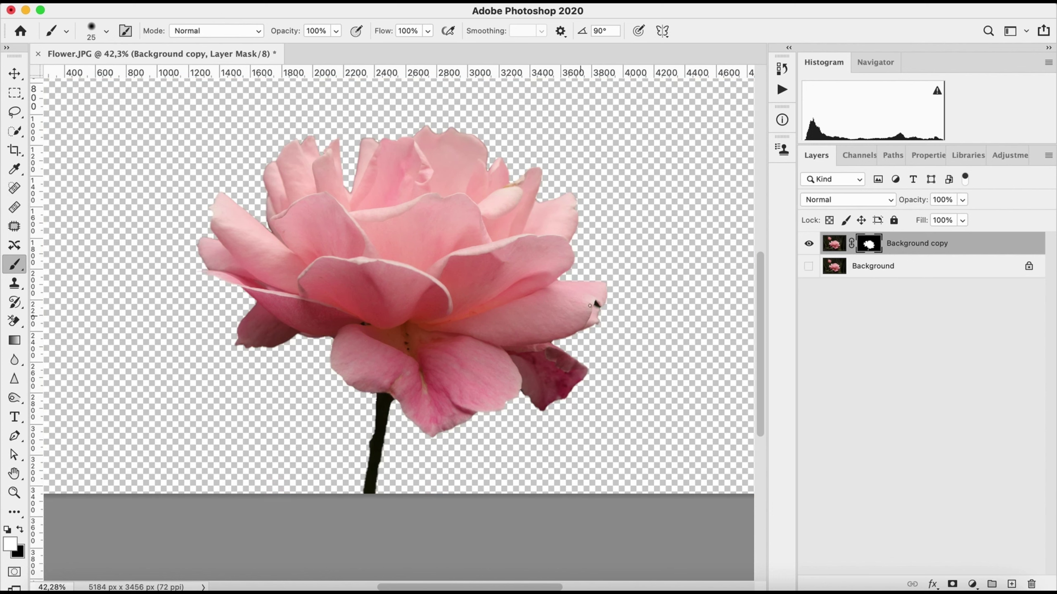
# Step: Add a new layer beneath the masked flower layer and fill it with bright green #8be400 at 100% opacity in Normal mode
pyautogui.click(1011, 584)
pyautogui.moveTo(852, 249); pyautogui.dragTo(851, 273)
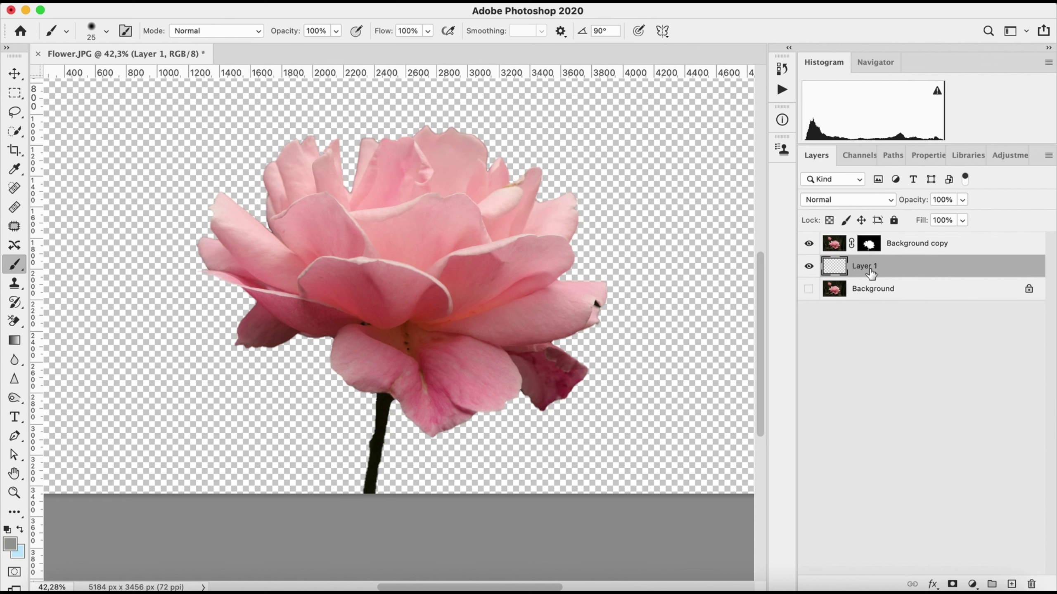
pyautogui.click(146, 3)
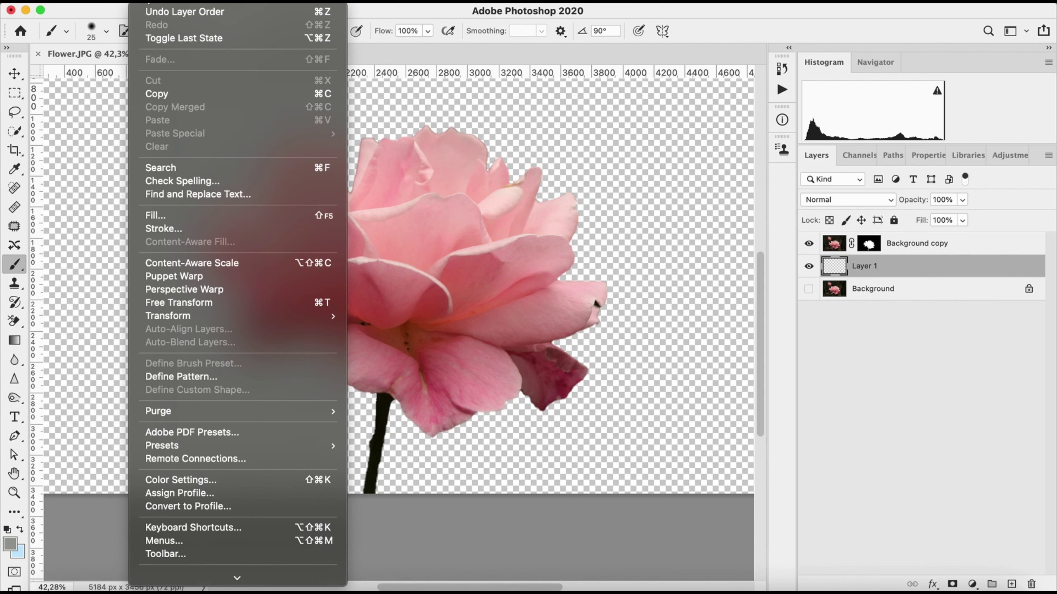
pyautogui.click(212, 218)
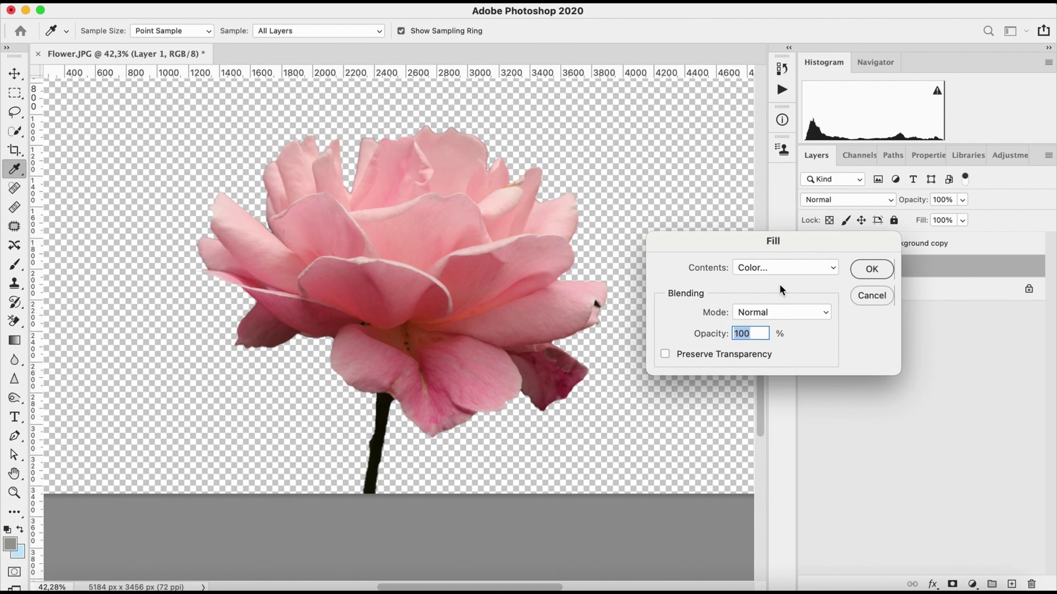
pyautogui.click(781, 269)
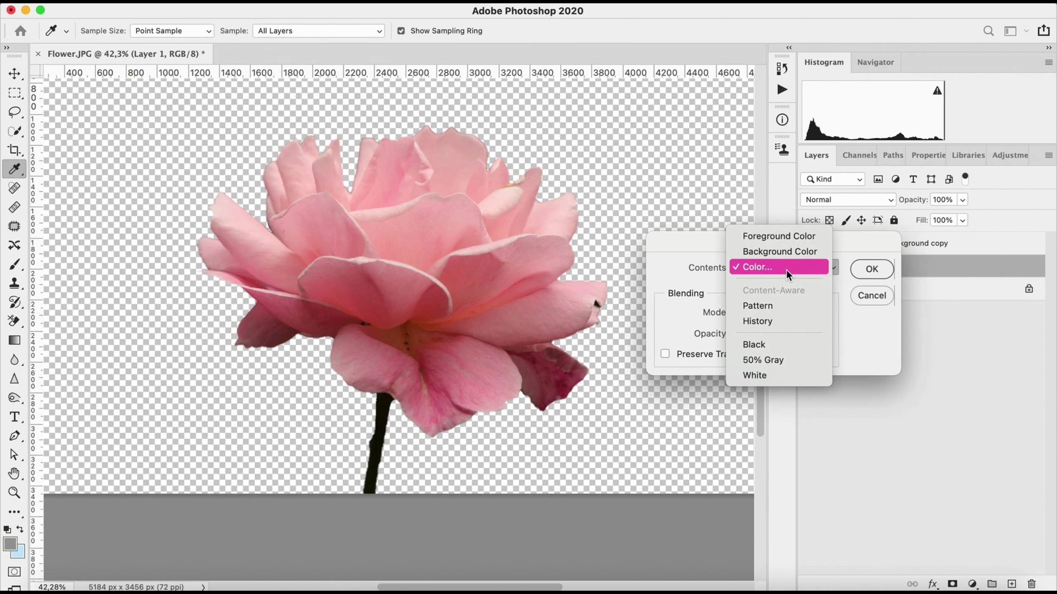
pyautogui.click(785, 269)
pyautogui.moveTo(792, 165); pyautogui.dragTo(812, 131)
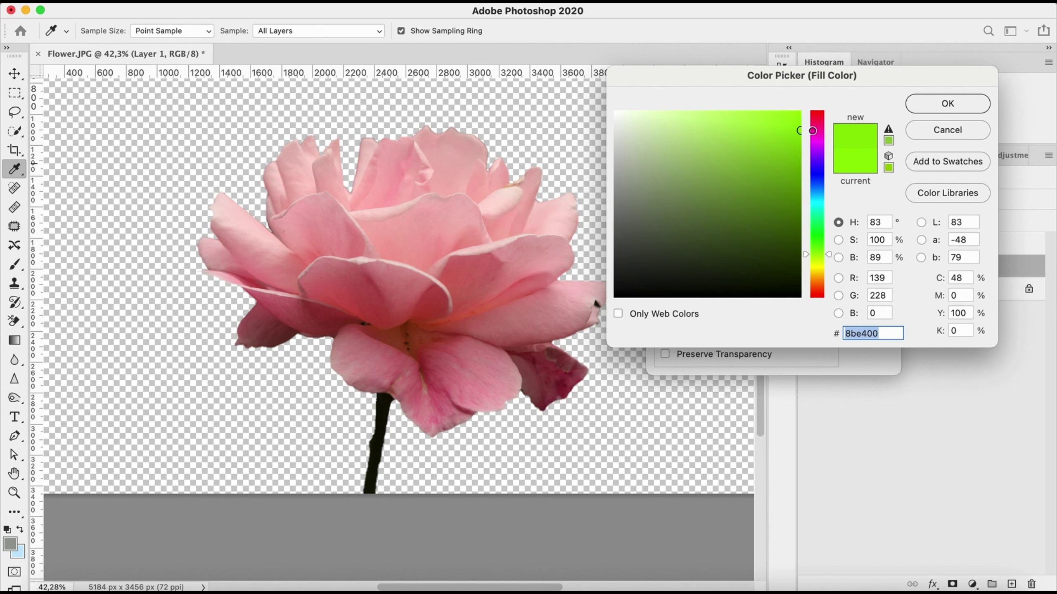
pyautogui.click(947, 104)
pyautogui.click(871, 269)
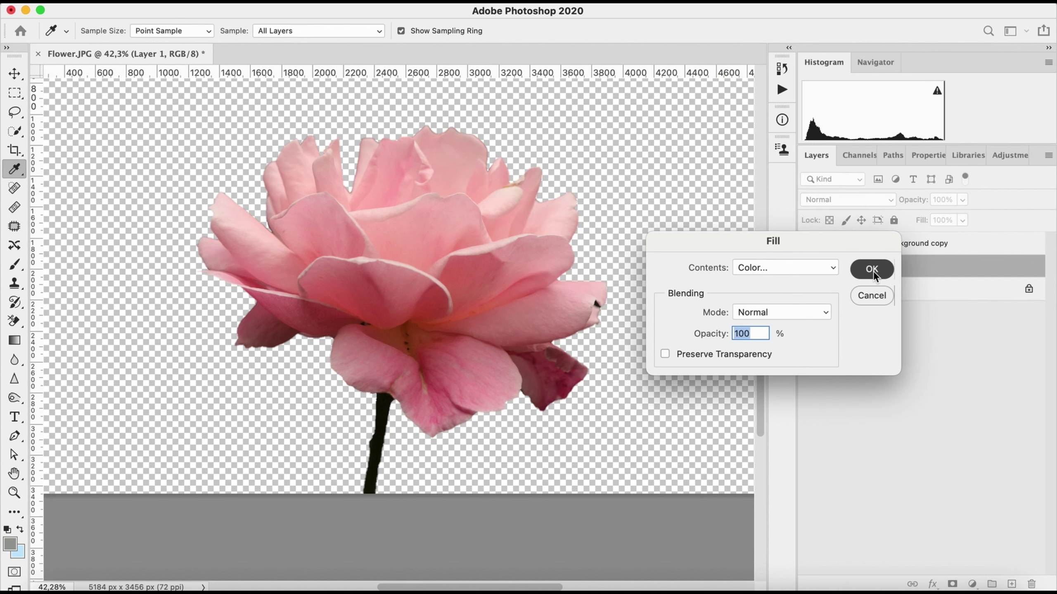
pyautogui.press('b')
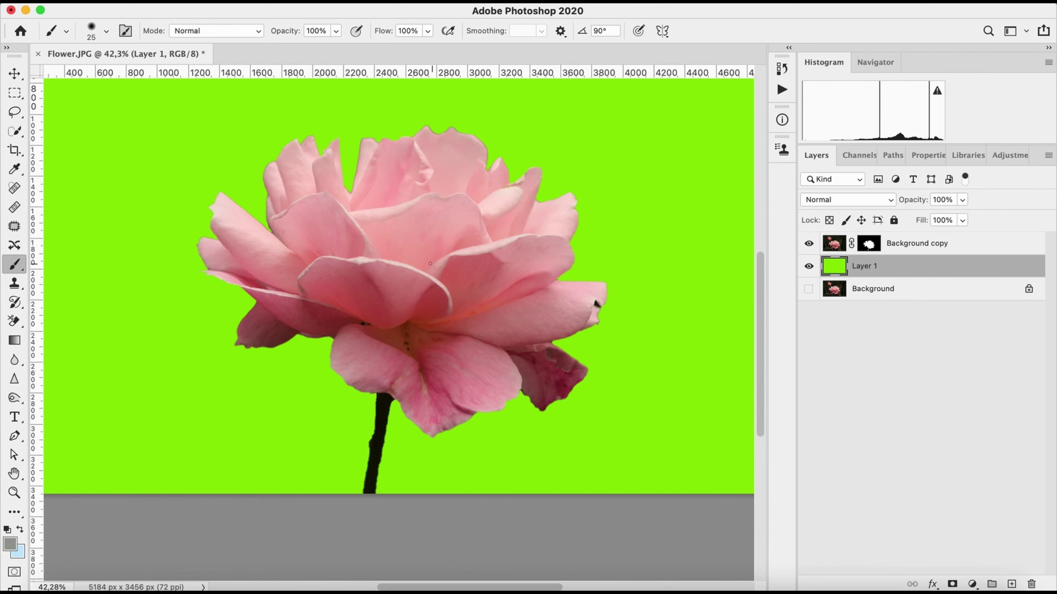
# Step: Compare the flower cutout against transparency, the original photo and the green fill by toggling the visibility of the two lower layers
pyautogui.scroll(2, 346, 240)
pyautogui.hscroll(-2, 346, 241)
pyautogui.scroll(-5, 346, 241)
pyautogui.scroll(3, 346, 241)
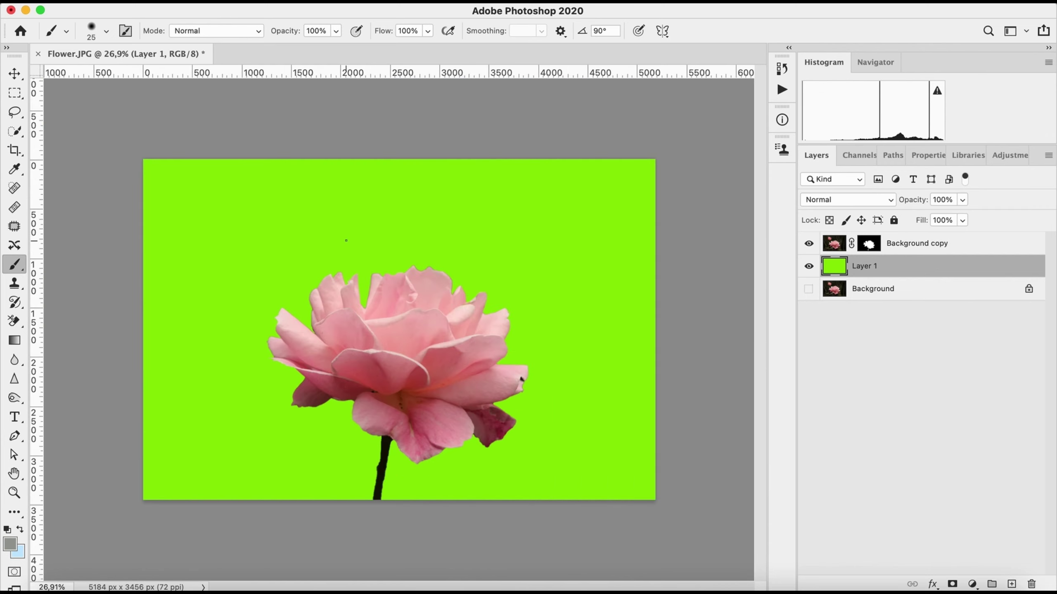
pyautogui.click(809, 266)
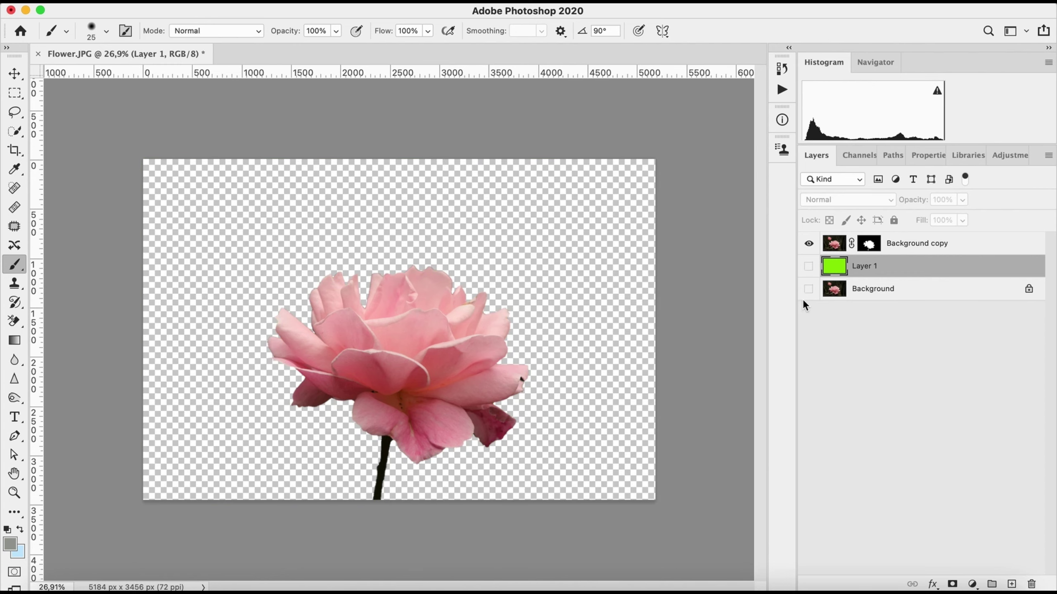
pyautogui.click(808, 289)
pyautogui.click(808, 289)
pyautogui.click(808, 266)
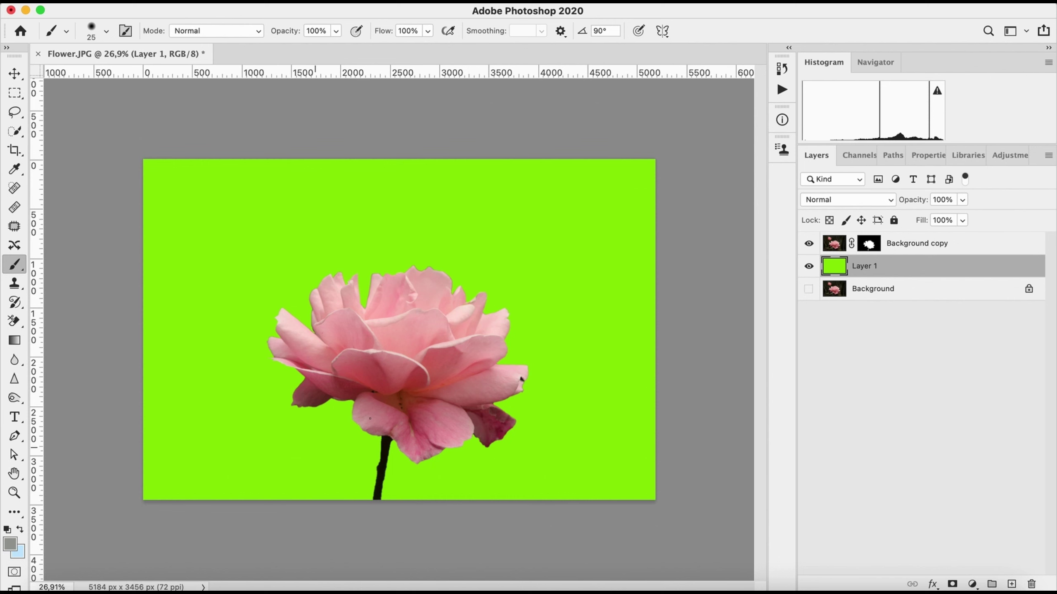
# Step: Mask out the small dark speck in the notch between the two right-hand petals, painting black on the flower's layer mask with a 9 px brush
pyautogui.scroll(10, 491, 354)
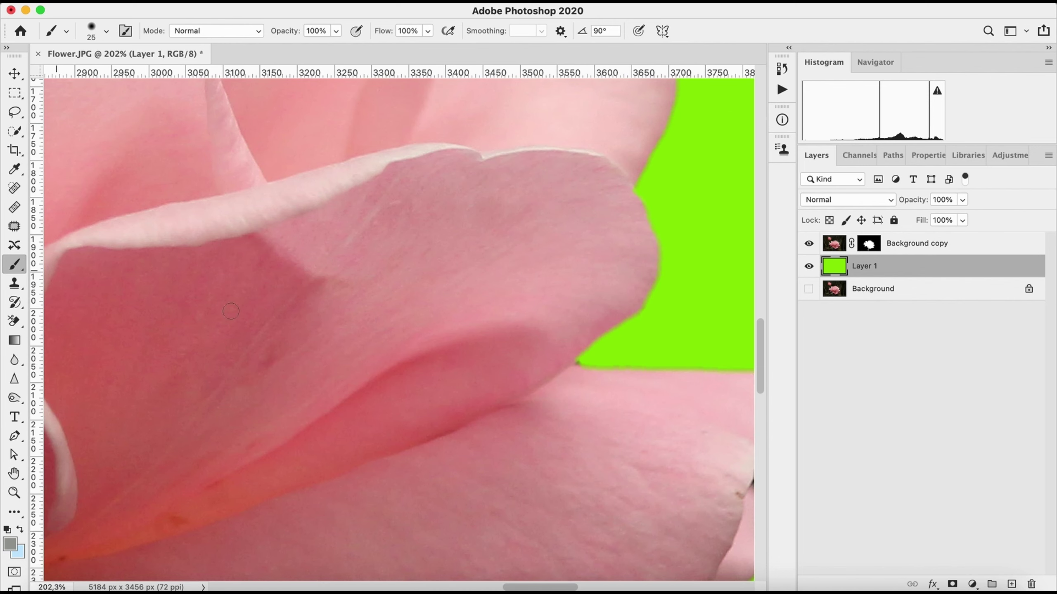
pyautogui.click(7, 529)
pyautogui.press(']')
pyautogui.press(']')
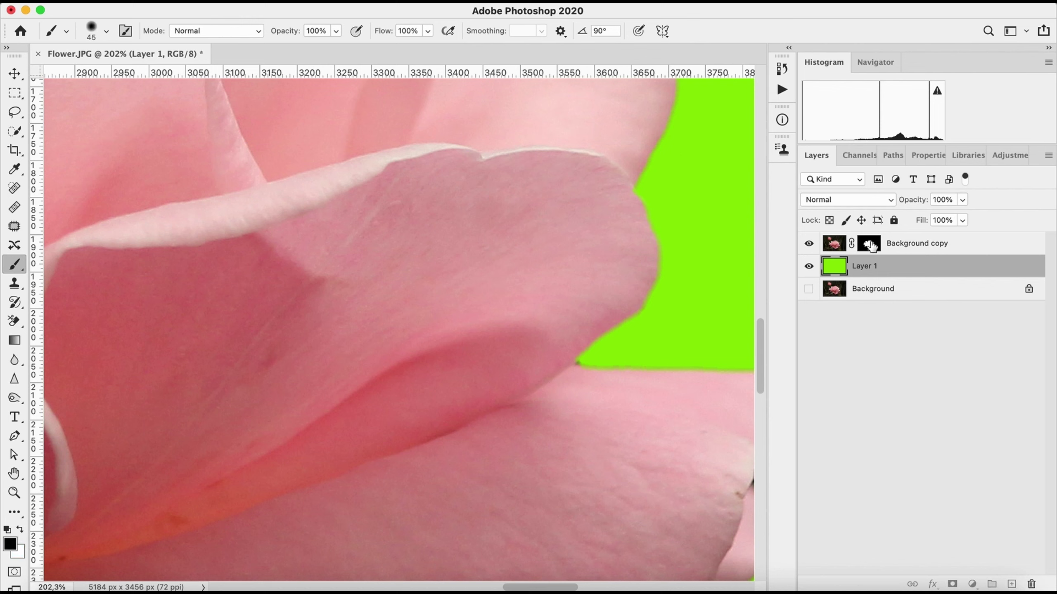
pyautogui.click(868, 244)
pyautogui.press('x')
pyautogui.press(']')
pyautogui.press(']')
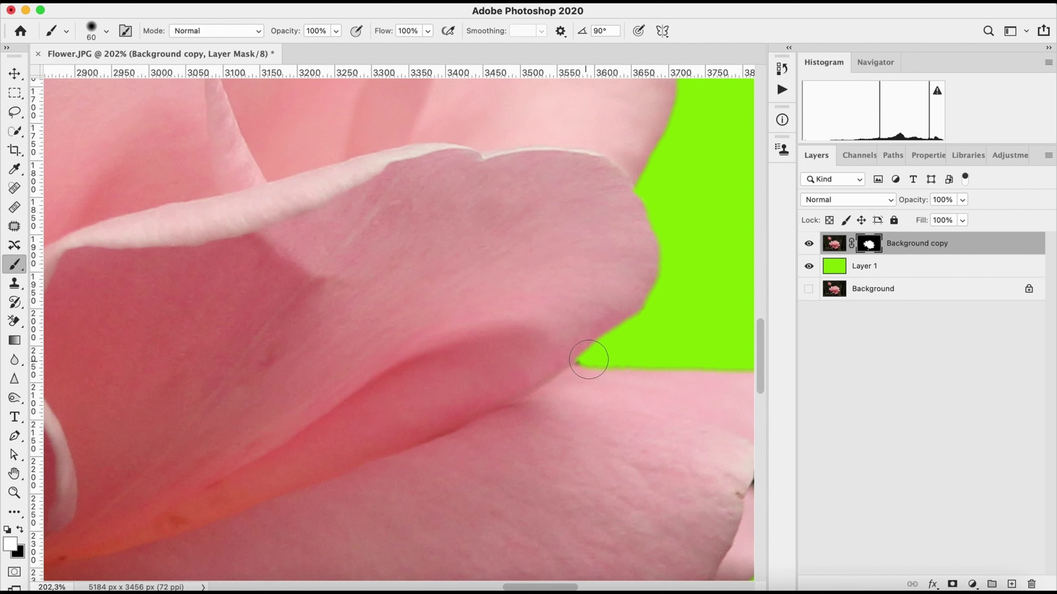
pyautogui.press('[')
pyautogui.press('[')
pyautogui.press('[')
pyautogui.press('[')
pyautogui.press('[')
pyautogui.press('[')
pyautogui.click(582, 360)
pyautogui.click(20, 530)
pyautogui.moveTo(584, 363); pyautogui.dragTo(578, 363)
# Step: Review the whole flower against the green backdrop and hide the green fill layer
pyautogui.scroll(-5, 664, 276)
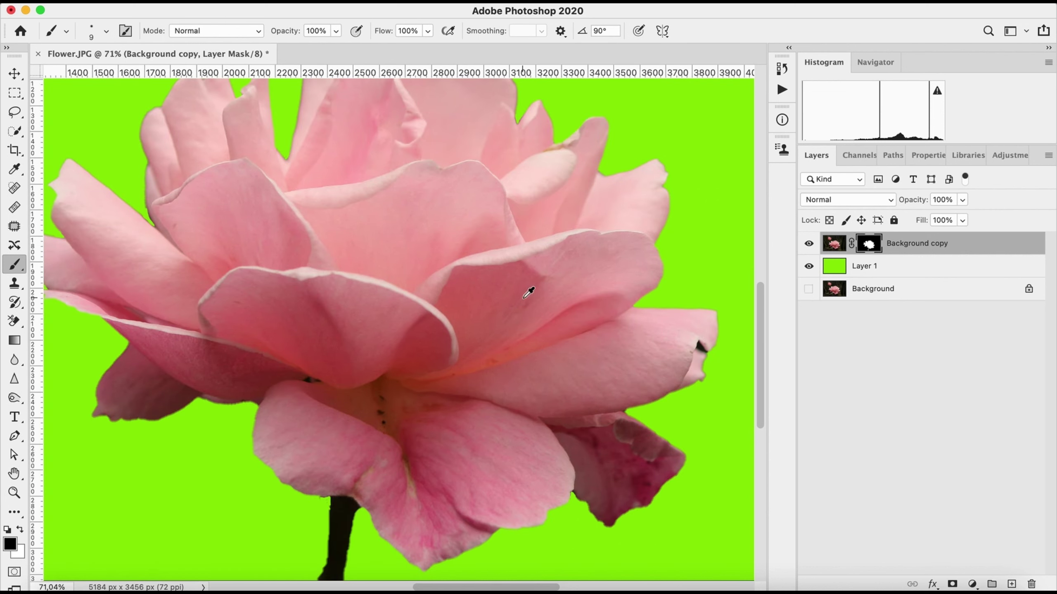
pyautogui.scroll(-3, 529, 288)
pyautogui.scroll(2, 478, 339)
pyautogui.scroll(-2, 479, 340)
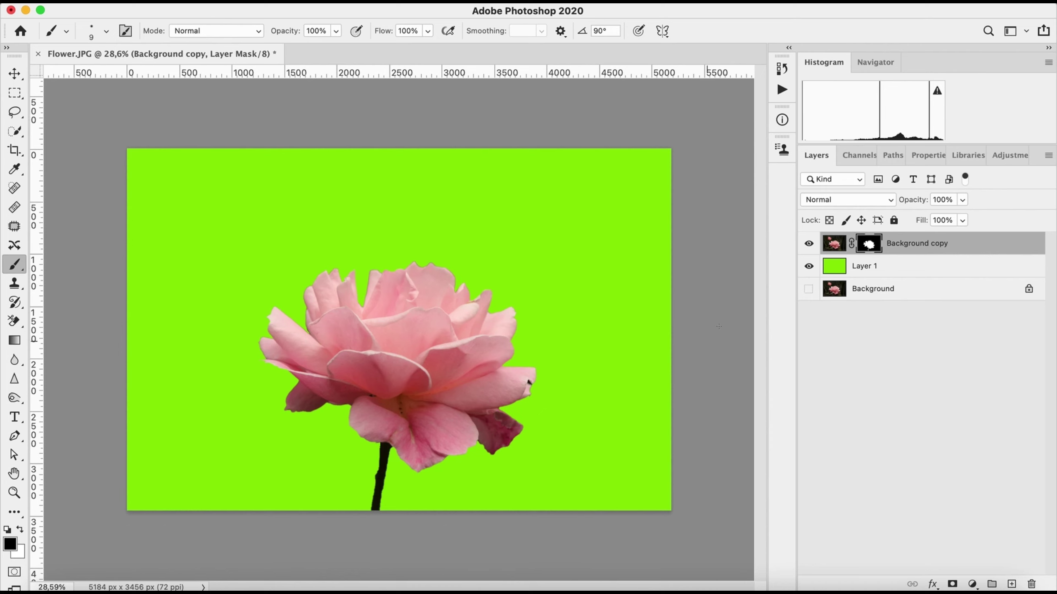
pyautogui.click(808, 266)
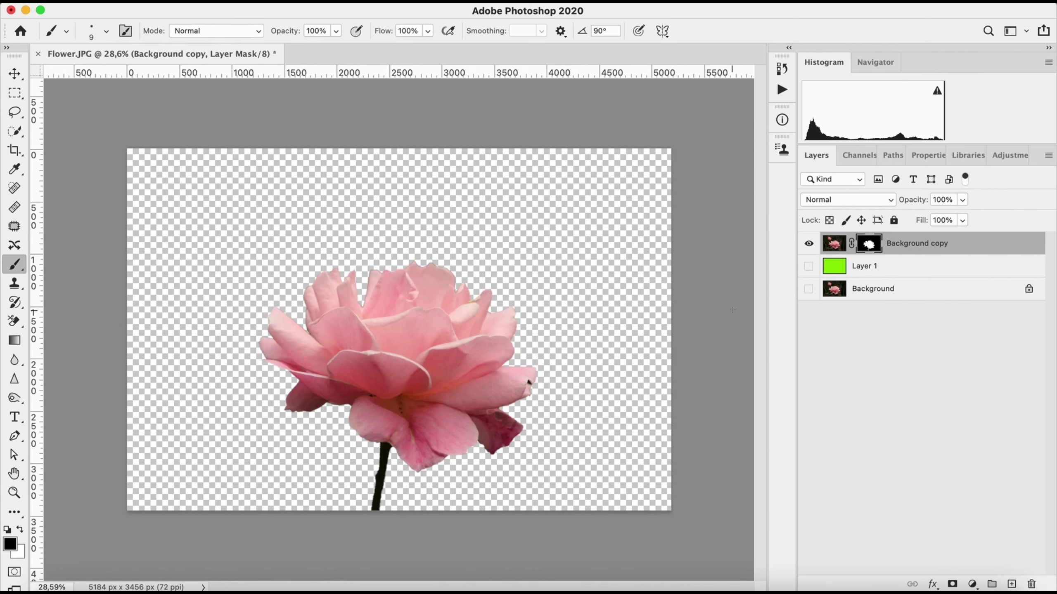